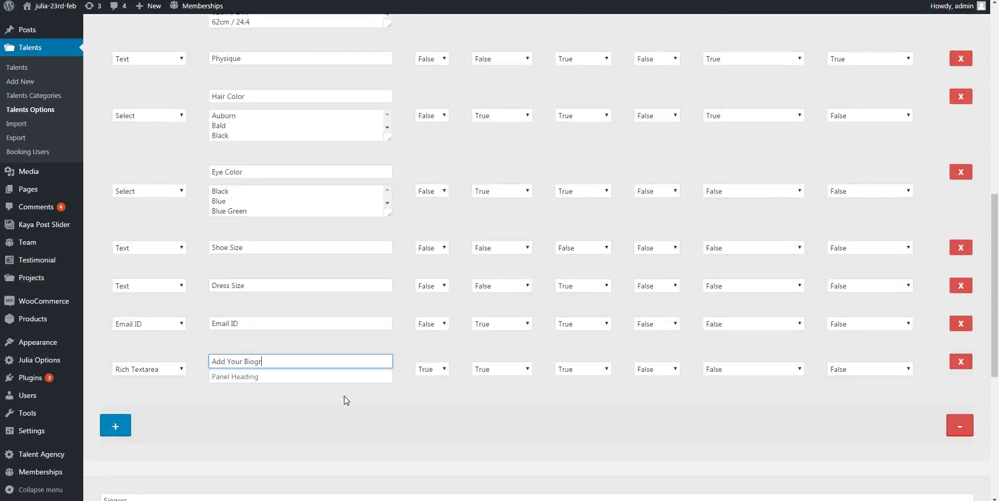
# Label the rich textarea field "Add Your Biography", give it the panel heading "Biography", and save the options.
pyautogui.write('y')
pyautogui.doubleClick(245, 359)
pyautogui.hotkey('ctrl', 'c')
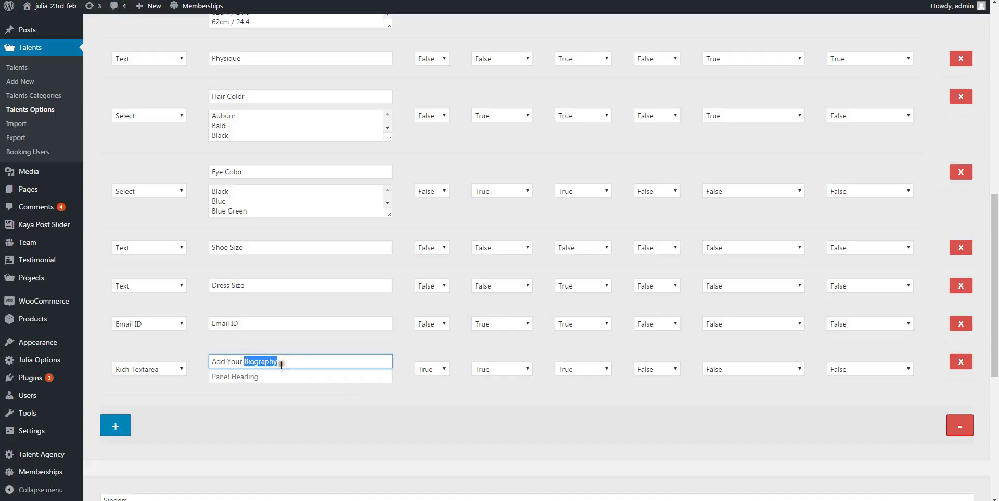
pyautogui.click(261, 380)
pyautogui.hotkey('ctrl', 'v')
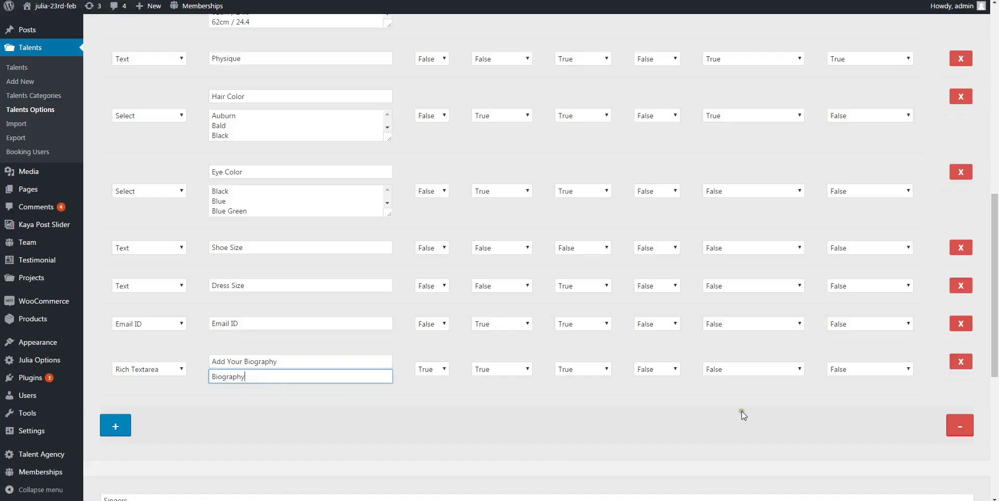
pyautogui.scroll(-6, 740, 411)
pyautogui.click(895, 445)
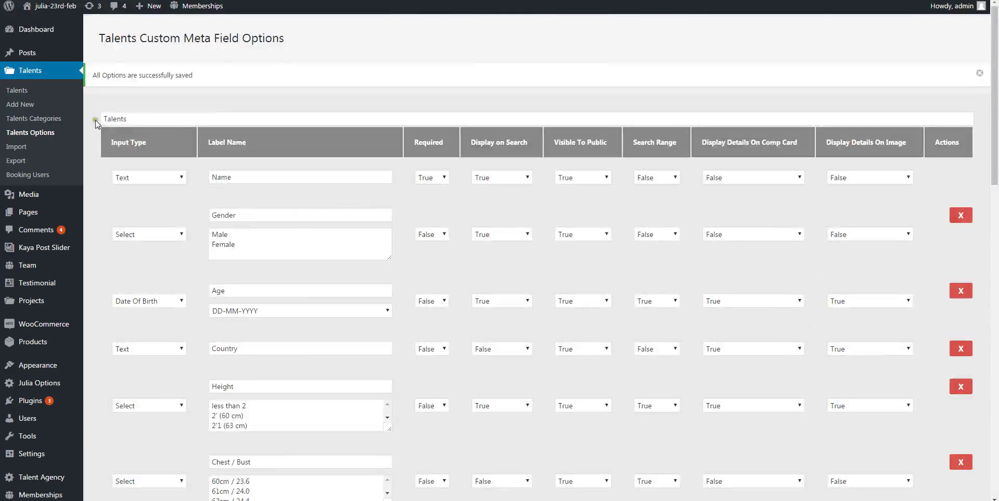
# Open the Add New talent form in a separate browser tab and look over its biography and media sections.
pyautogui.rightClick(24, 104)
pyautogui.click(53, 111)
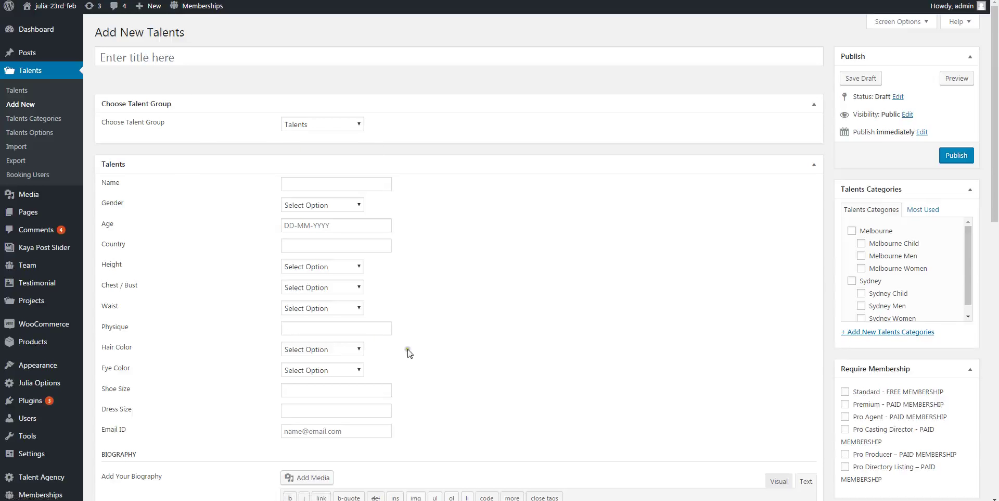
pyautogui.scroll(-10, 410, 352)
pyautogui.scroll(2, 304, 300)
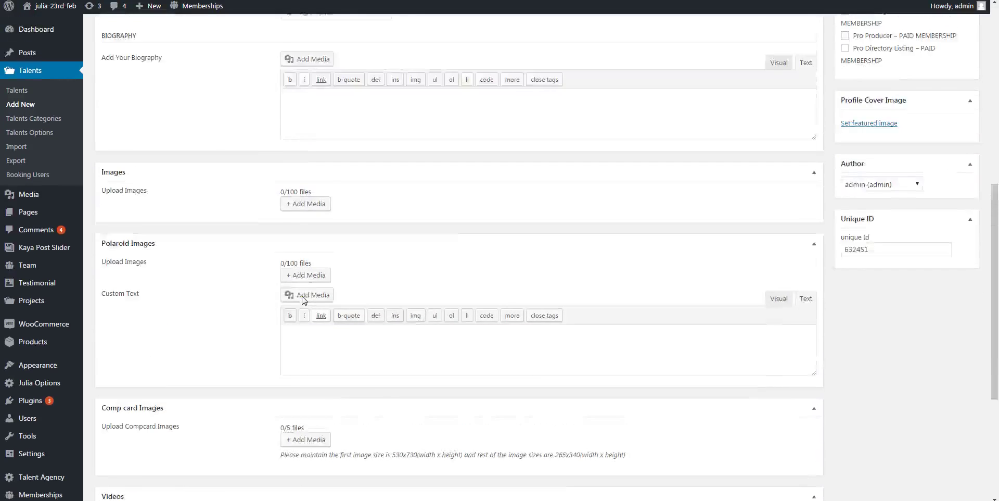
pyautogui.scroll(2, 304, 299)
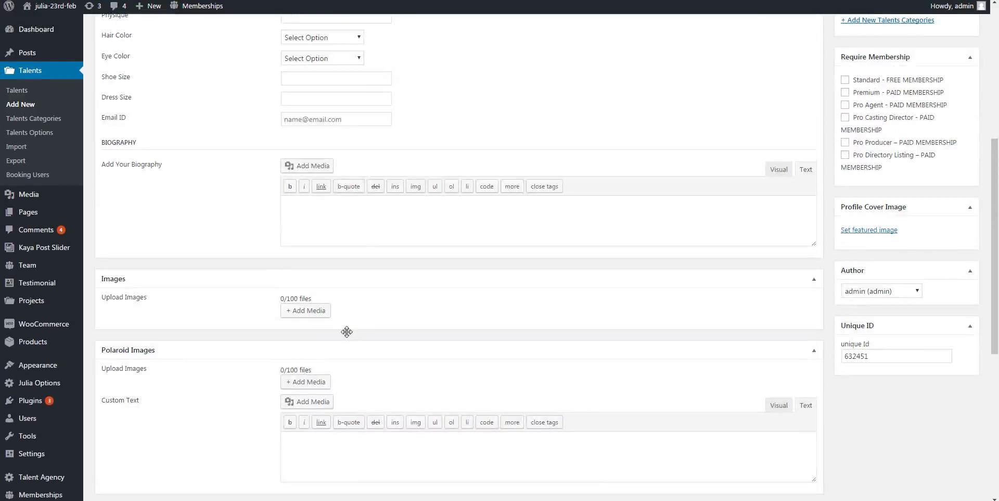
pyautogui.scroll(6, 346, 328)
# Enter the talent's name as the title of the new entry.
pyautogui.click(120, 56)
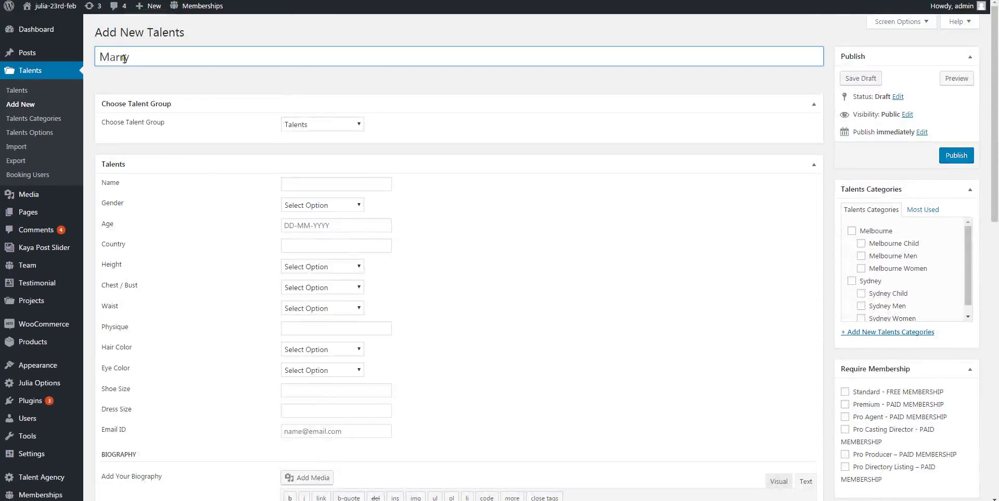
pyautogui.moveTo(144, 64); pyautogui.dragTo(99, 56)
pyautogui.rightClick(99, 55)
pyautogui.click(504, 188)
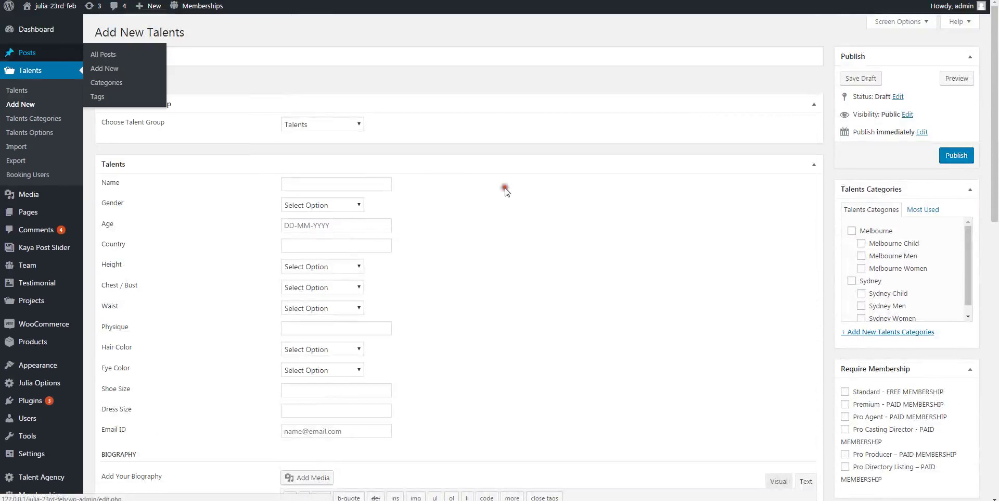
pyautogui.moveTo(168, 59); pyautogui.dragTo(69, 60)
pyautogui.click(356, 79)
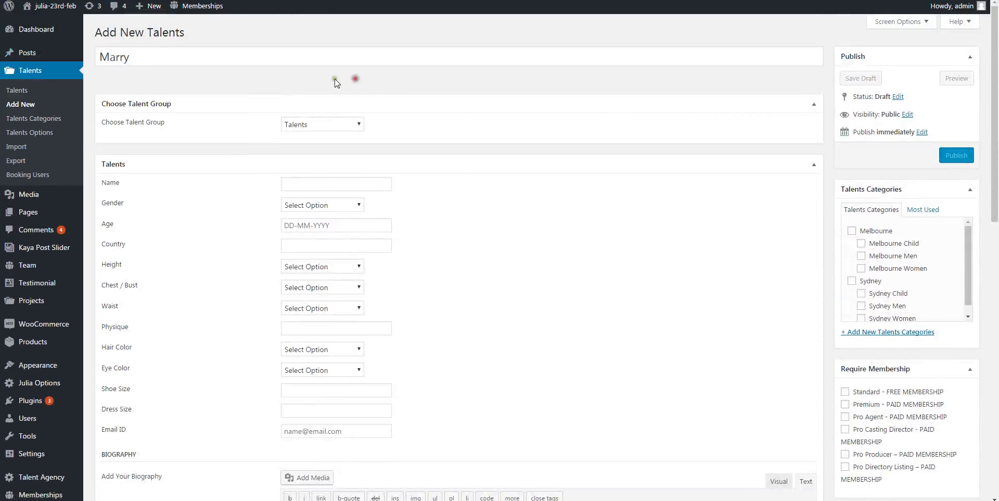
# Copy the entry's title into the talent's Name field.
pyautogui.click(111, 56)
pyautogui.hotkey('ctrl', 'a')
pyautogui.rightClick(111, 55)
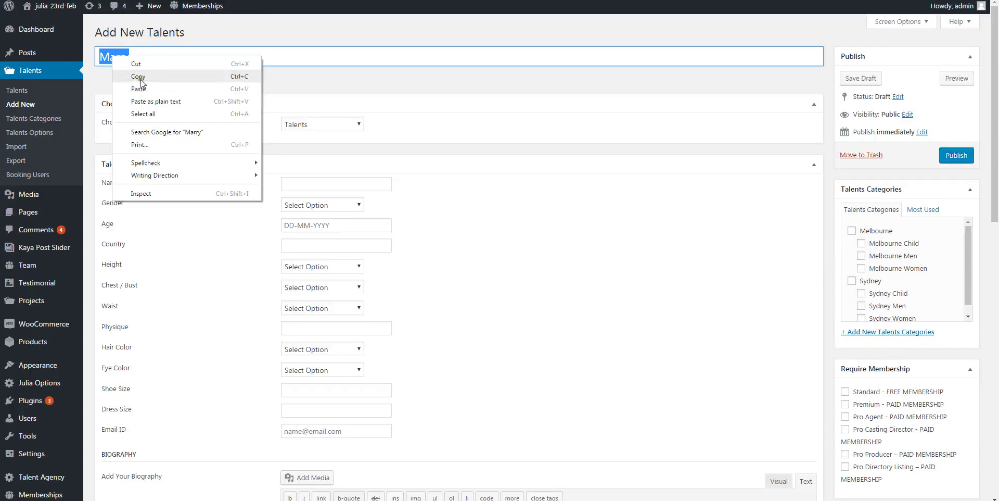
pyautogui.click(141, 79)
pyautogui.click(311, 185)
pyautogui.hotkey('ctrl', 'v')
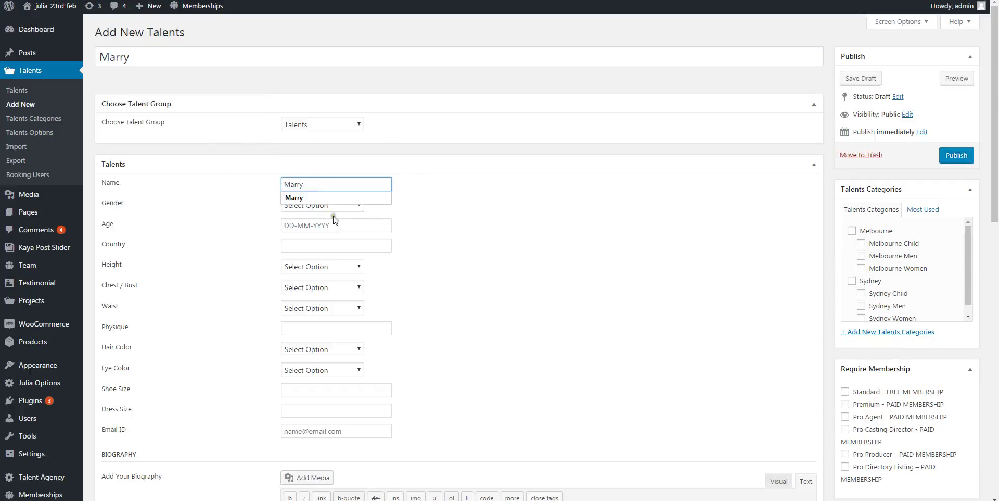
# Set the gender to Female, fill in the date of birth, and set the country to INDIA.
pyautogui.click(321, 205)
pyautogui.click(307, 233)
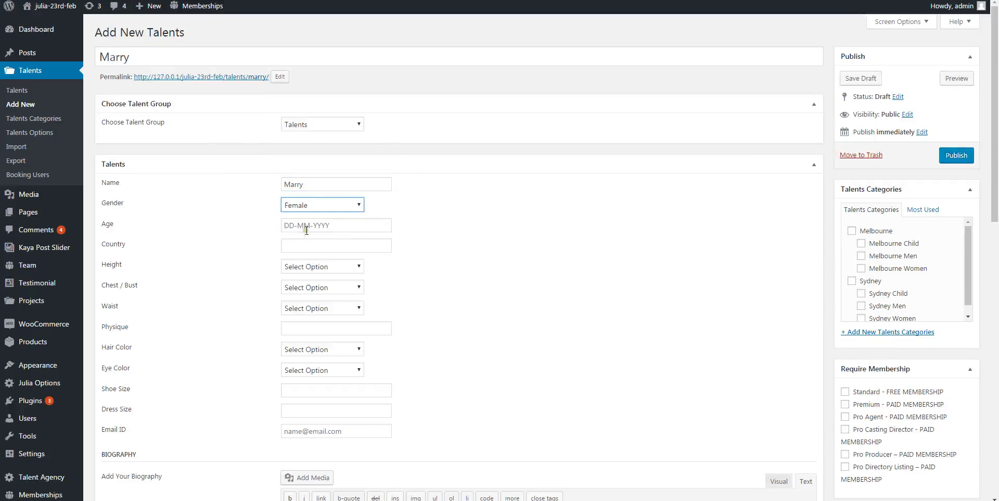
pyautogui.click(306, 231)
pyautogui.click(305, 241)
pyautogui.click(308, 245)
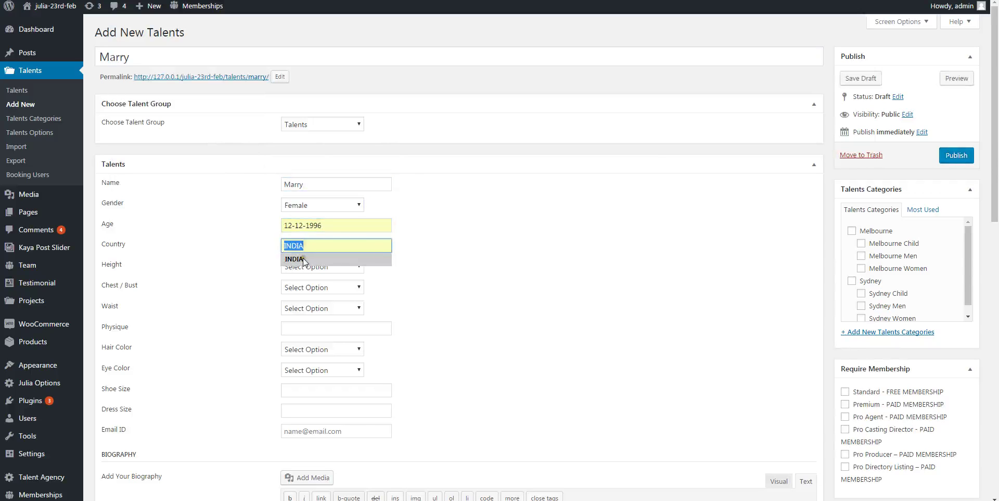
pyautogui.click(304, 258)
# Set the height to 5'6 (167 cm) and both the chest/bust and waist to 60cm / 23.6.
pyautogui.click(310, 267)
pyautogui.scroll(-5, 304, 375)
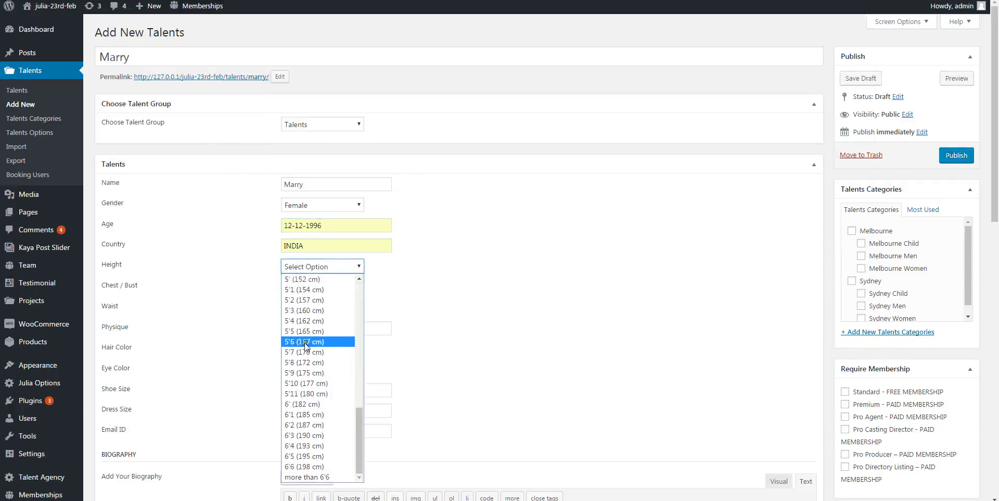
pyautogui.click(305, 342)
pyautogui.click(312, 287)
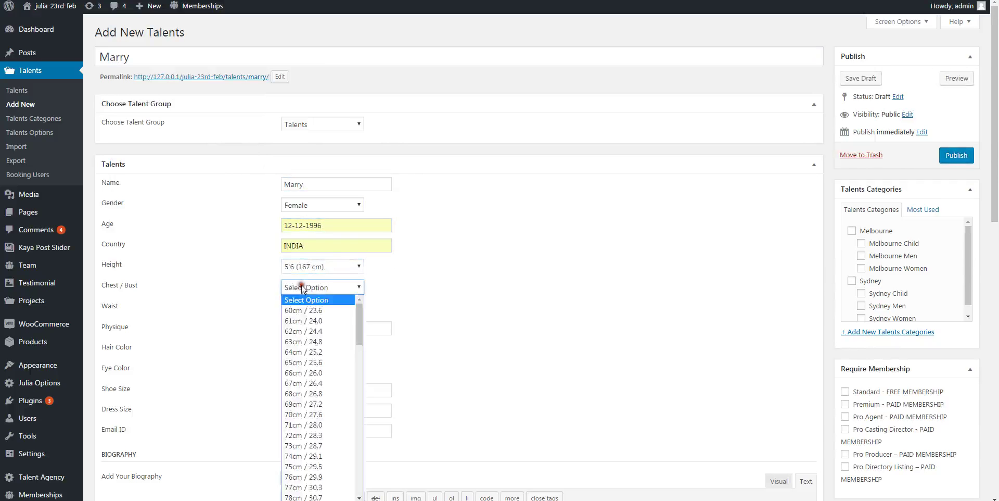
pyautogui.click(295, 314)
pyautogui.scroll(-5, 296, 314)
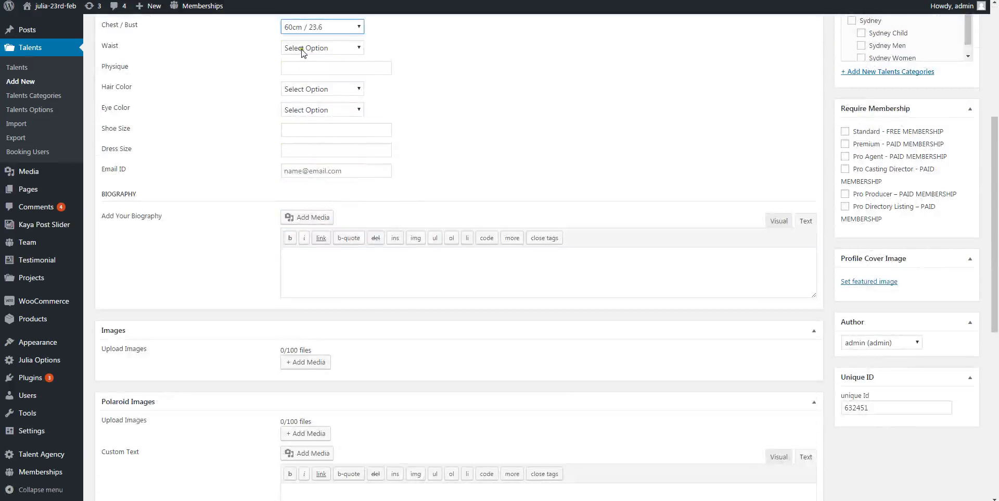
pyautogui.click(301, 47)
pyautogui.click(301, 67)
# Set the physique to "thin" and both the hair color and eye color to Black.
pyautogui.click(300, 68)
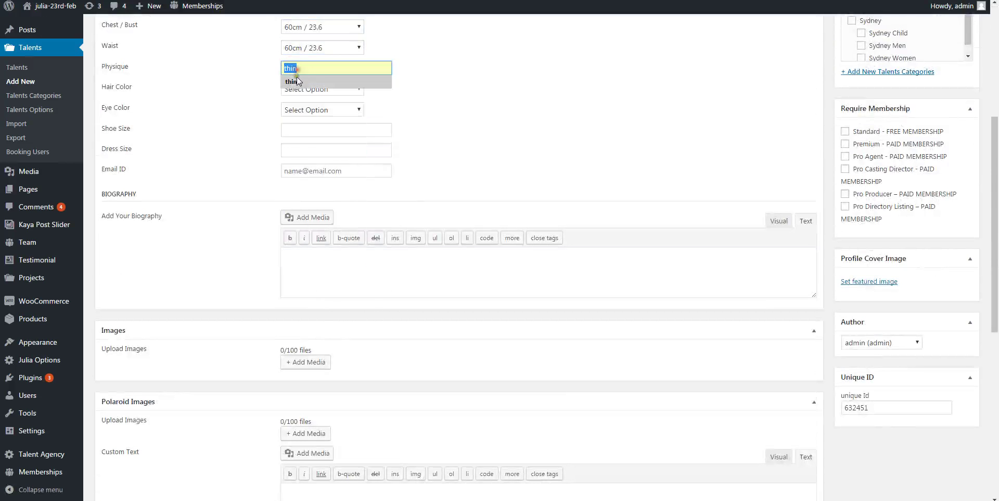
pyautogui.click(294, 81)
pyautogui.click(300, 89)
pyautogui.click(298, 134)
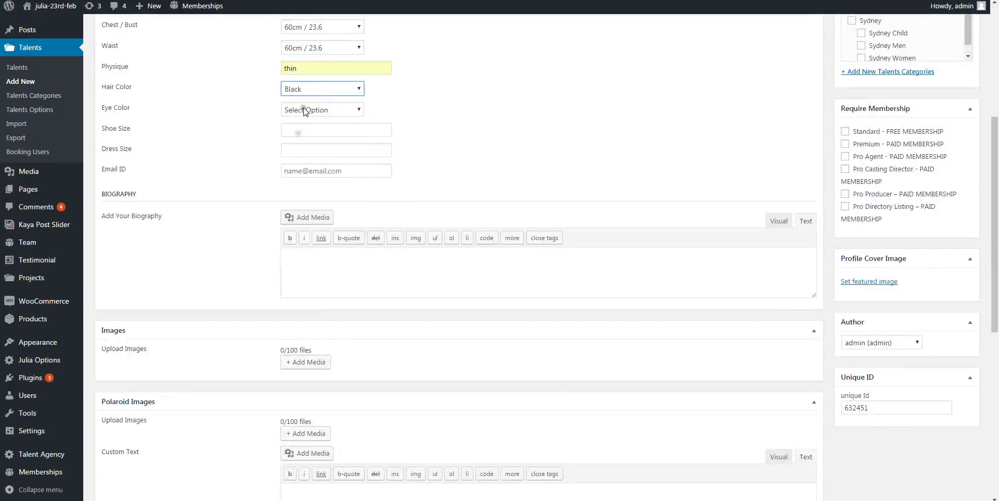
pyautogui.click(304, 111)
pyautogui.click(302, 128)
# Set the talent's shoe size and dress size to 7.
pyautogui.rightClick(300, 133)
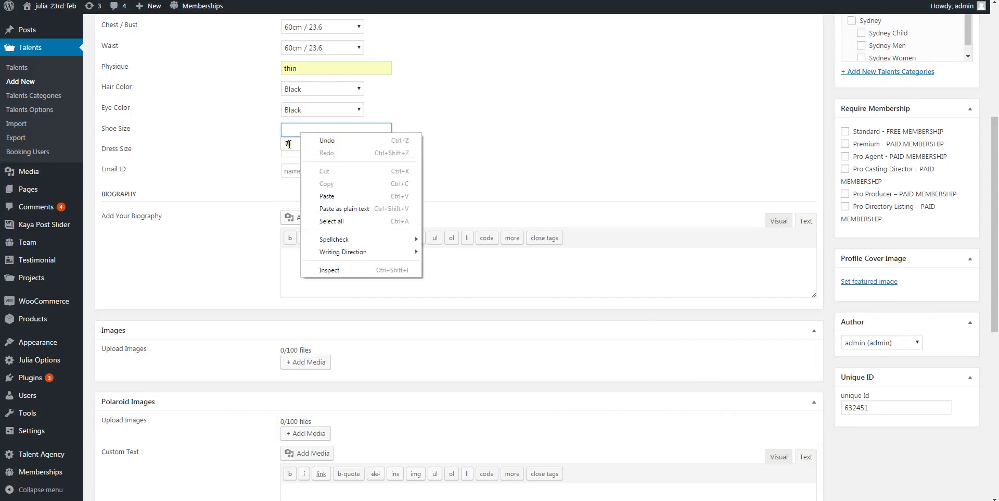
pyautogui.click(289, 146)
pyautogui.click(299, 128)
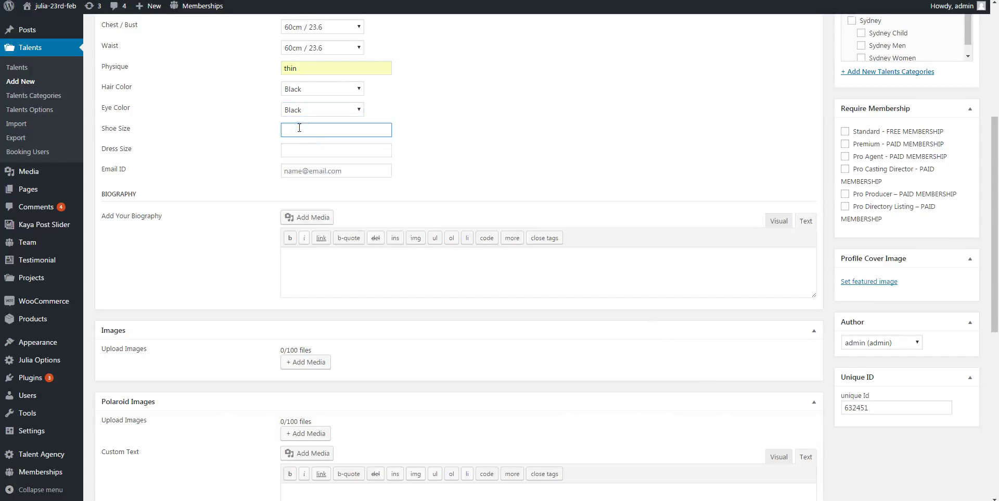
pyautogui.click(295, 143)
pyautogui.click(293, 149)
pyautogui.write('7')
# Fill in the talent's e-mail address.
pyautogui.click(294, 177)
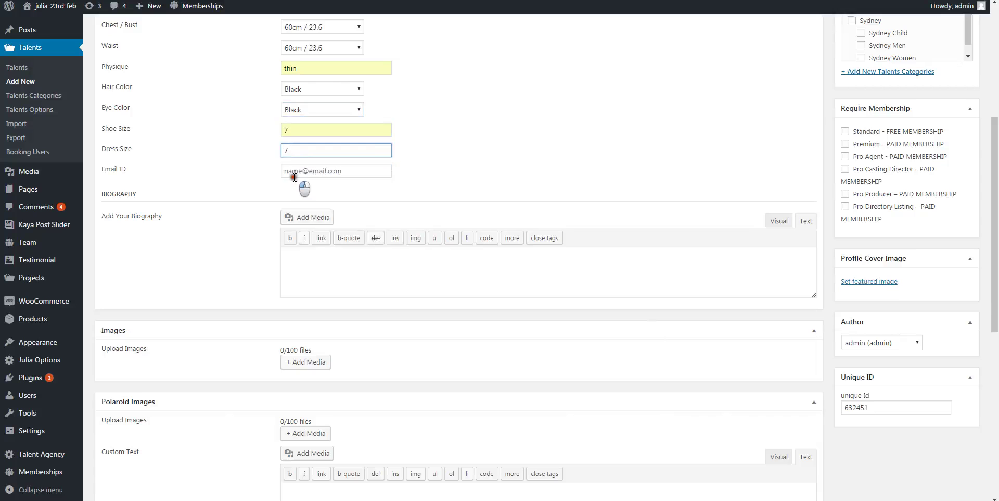
pyautogui.click(293, 170)
pyautogui.click(292, 196)
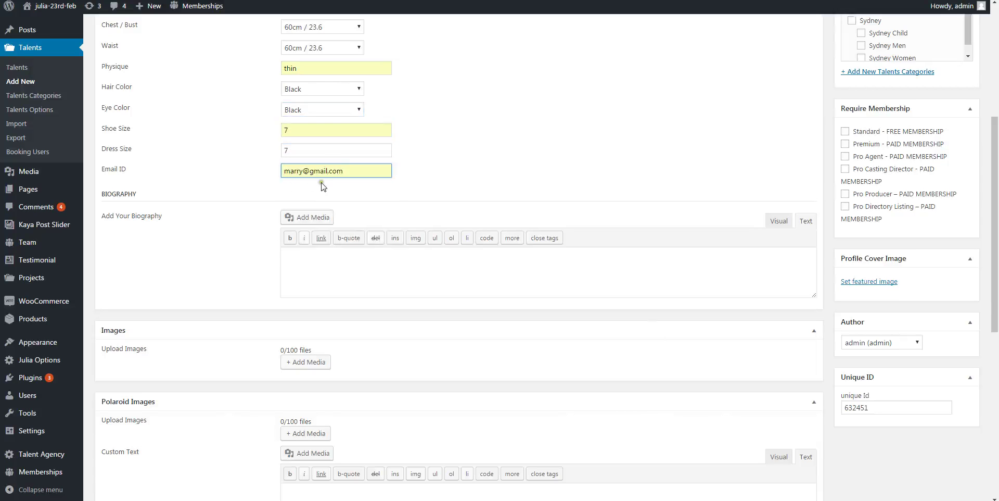
# Enlarge the Add Your Biography text box to roughly three times its height.
pyautogui.rightClick(812, 295)
pyautogui.click(768, 297)
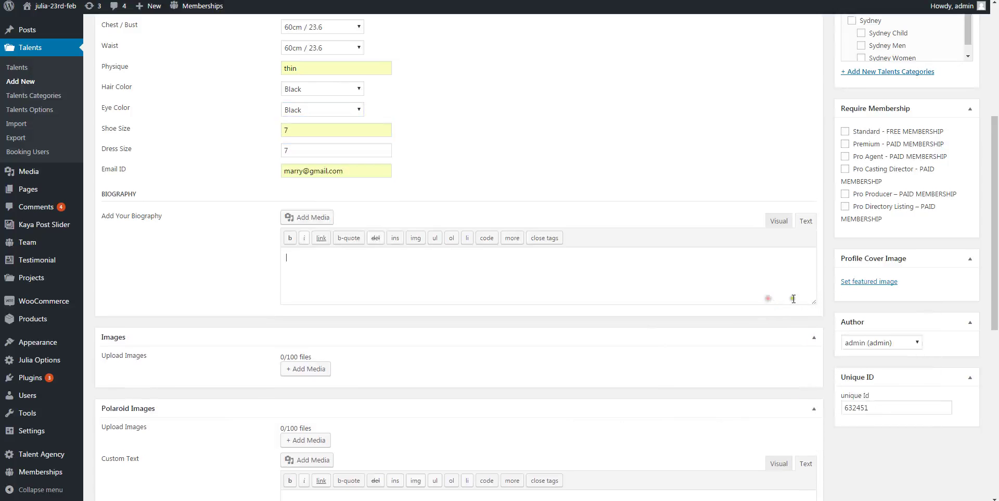
pyautogui.moveTo(813, 303); pyautogui.dragTo(814, 402)
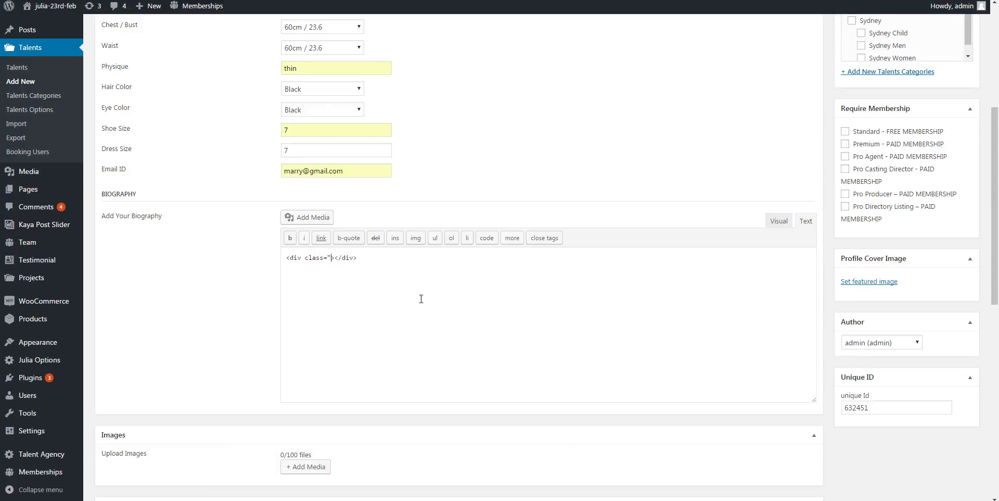
# Write a div with class "kta-column3" in the biography's HTML, with its closing tag on a separate line.
pyautogui.write('a-column3')
pyautogui.rightClick(379, 256)
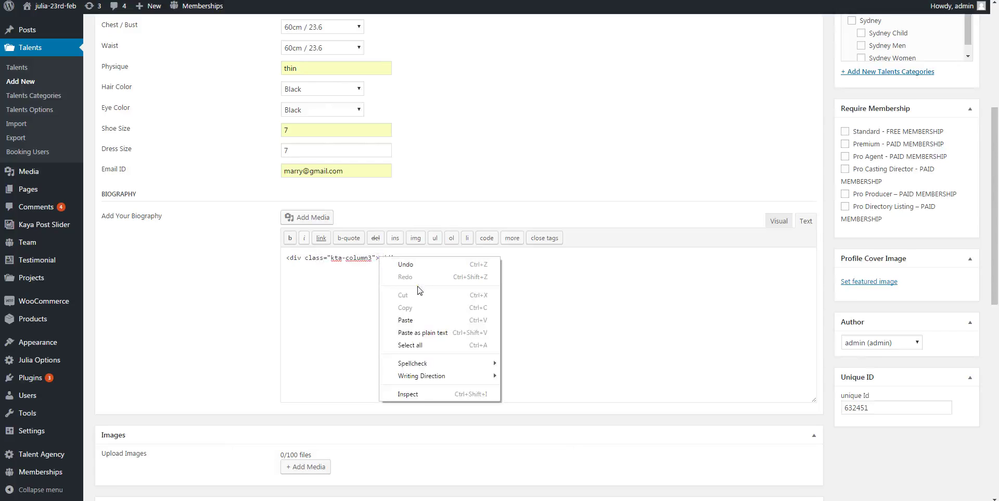
pyautogui.click(569, 288)
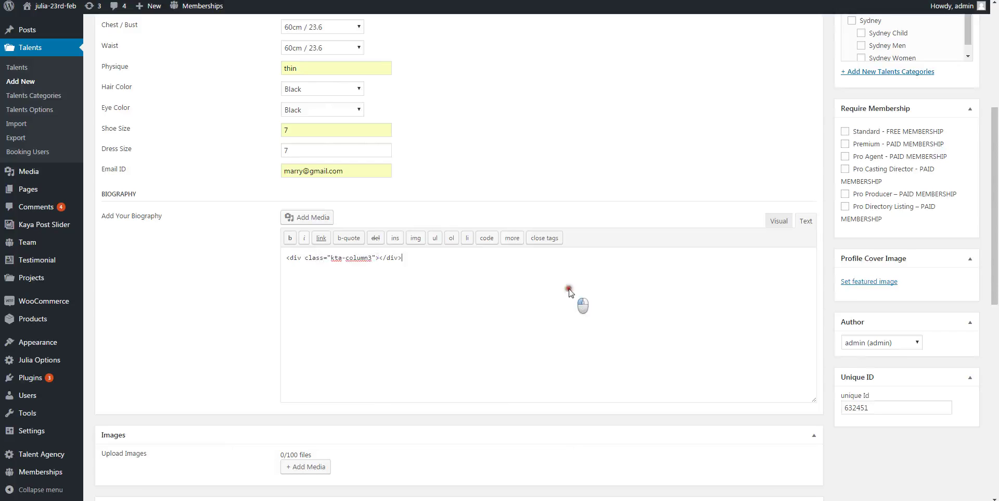
pyautogui.click(379, 258)
pyautogui.press('Return')
# Duplicate the "kta-column3" div block twice below the original, separated by blank lines, to make three column blocks.
pyautogui.moveTo(312, 268); pyautogui.dragTo(255, 253)
pyautogui.click(302, 286)
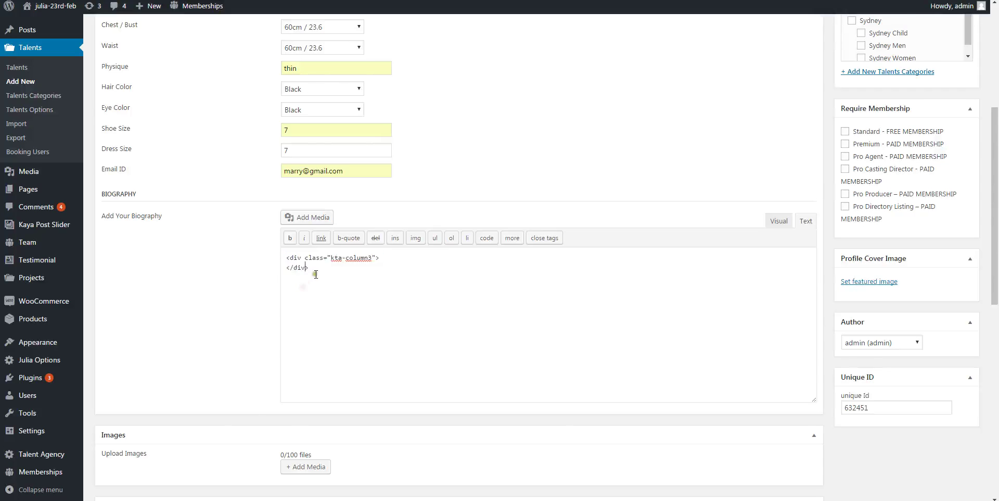
pyautogui.press('Return')
pyautogui.press('Return')
pyautogui.hotkey('ctrl', 'v')
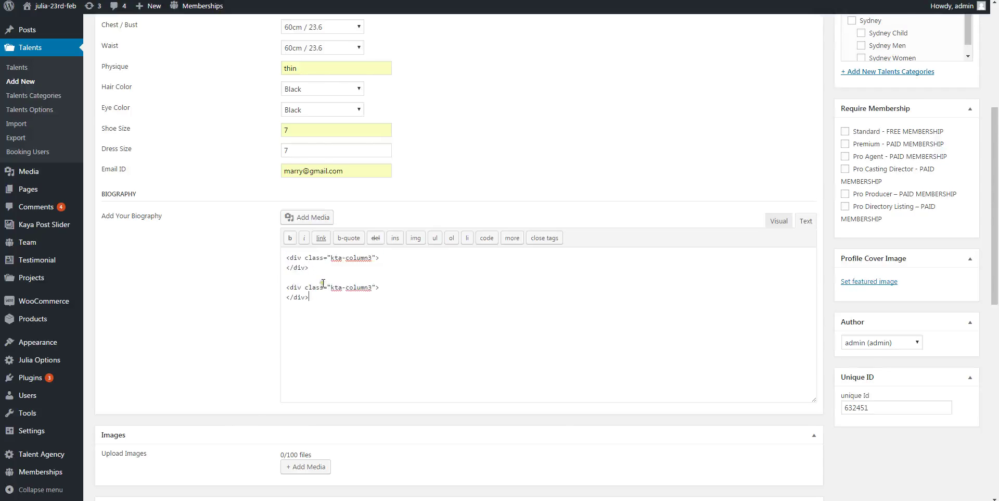
pyautogui.hotkey('ctrl', 'v')
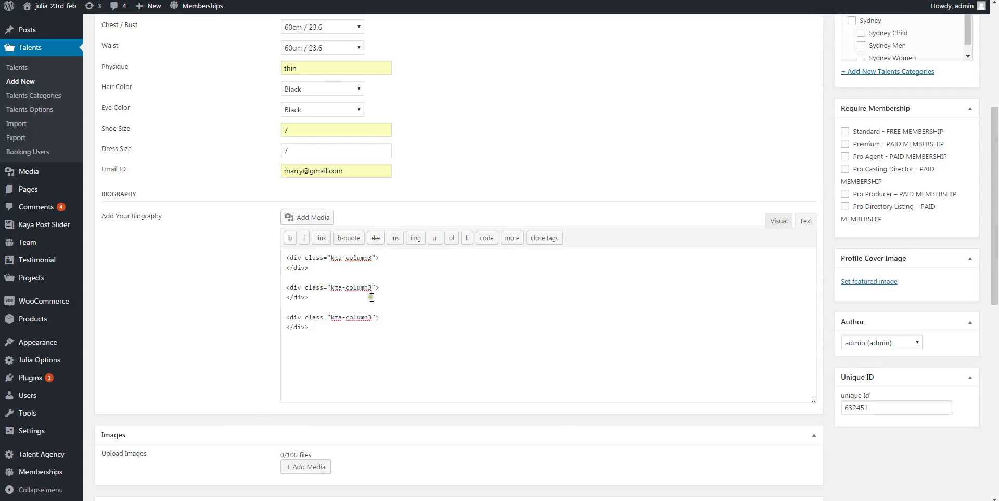
# Switch to Notepad, copy the SHORT DESCRIPTION heading with its two paragraphs, and return to the talent form.
pyautogui.hotkey('alt', 'Tab')
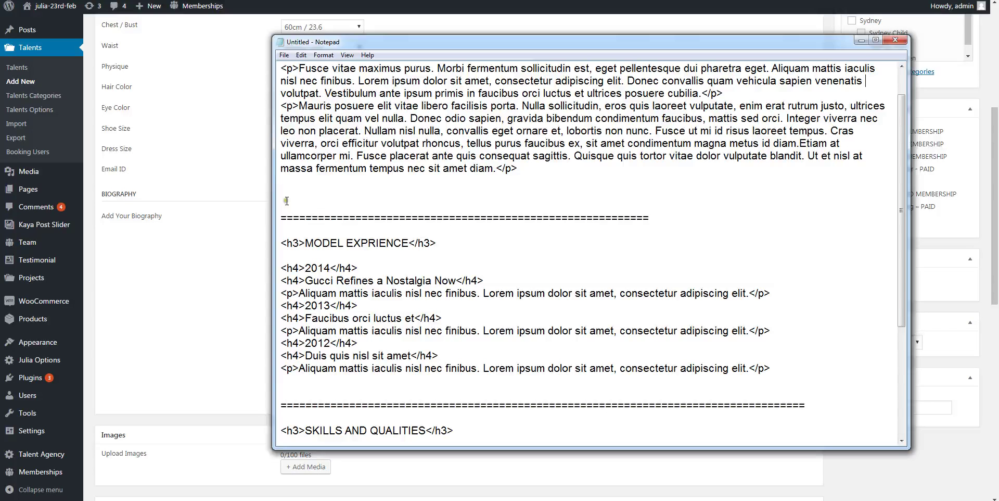
pyautogui.scroll(1, 373, 205)
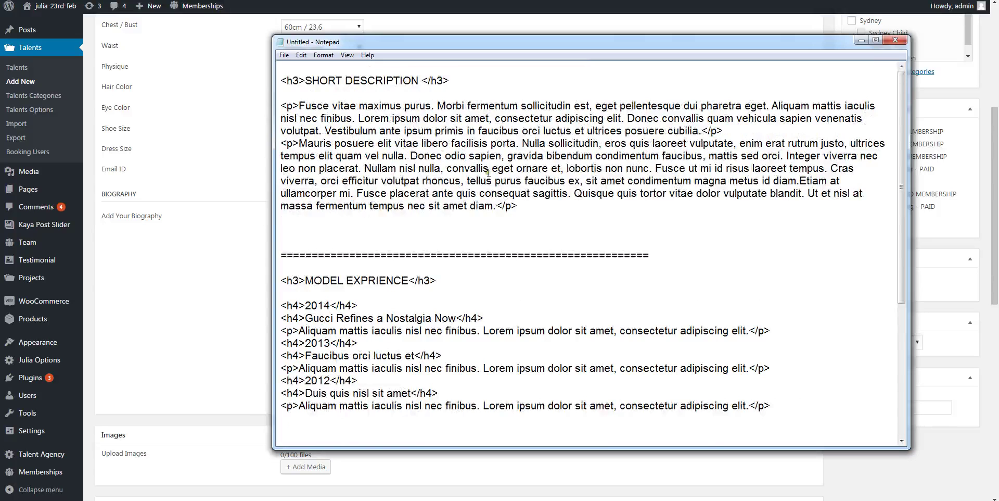
pyautogui.moveTo(519, 206); pyautogui.dragTo(200, 79)
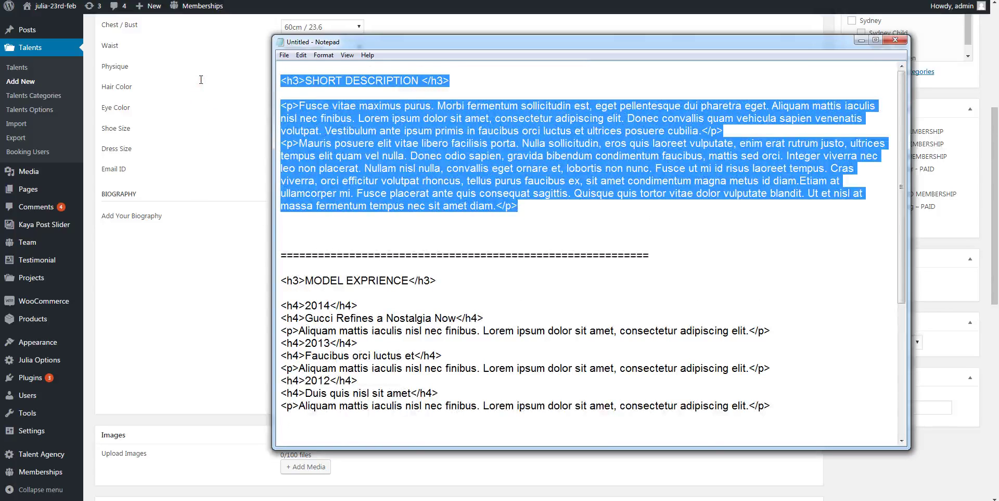
pyautogui.rightClick(309, 138)
pyautogui.click(333, 168)
pyautogui.click(190, 234)
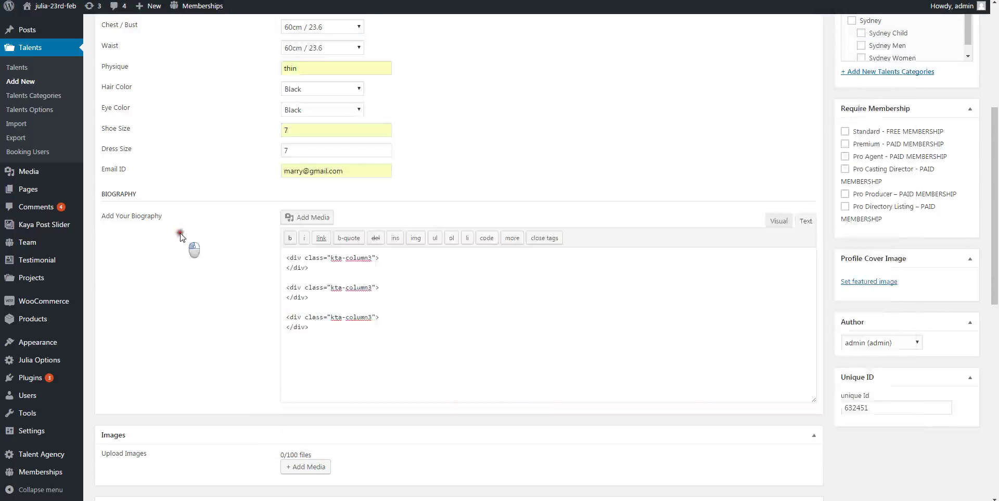
# Paste the SHORT DESCRIPTION content inside the first "kta-column3" div and enlarge the biography box further.
pyautogui.press('Return')
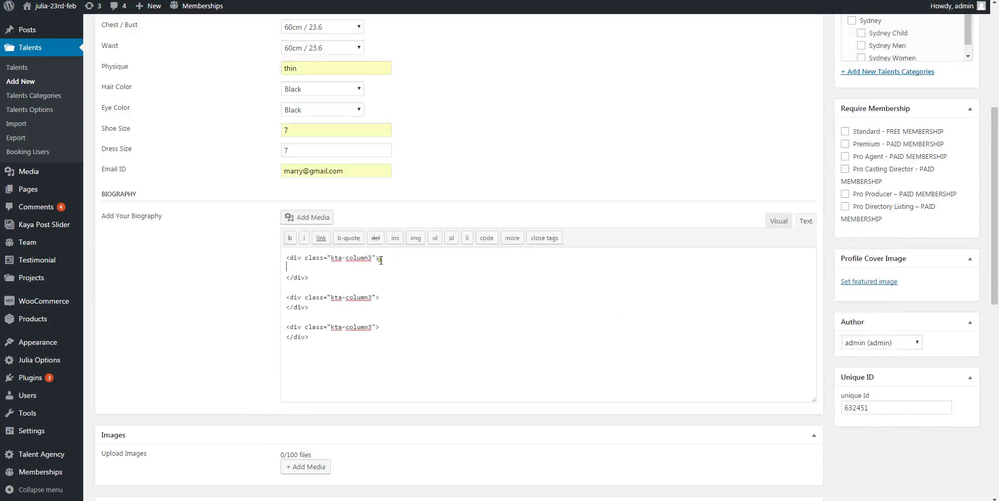
pyautogui.hotkey('ctrl', 'v')
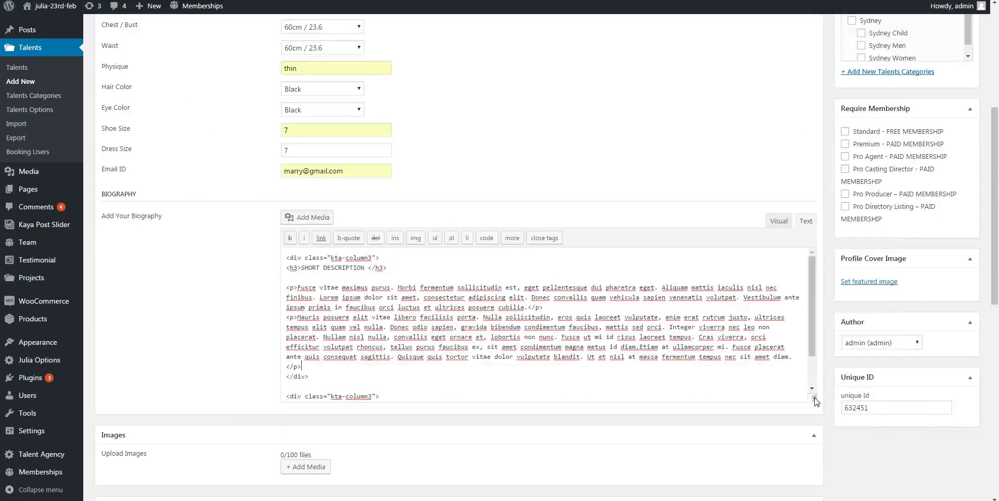
pyautogui.moveTo(814, 398); pyautogui.dragTo(815, 500)
pyautogui.scroll(-6, 409, 278)
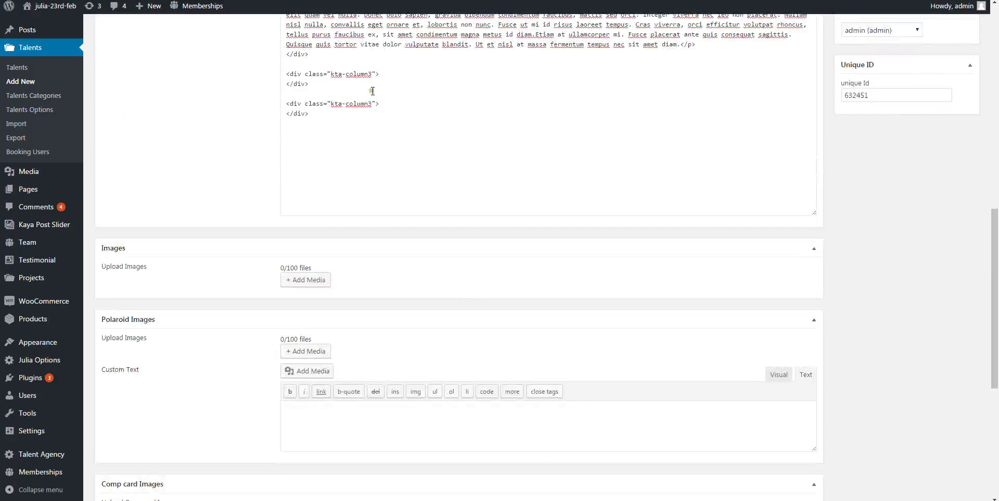
# Add an empty line inside the second "kta-column3" div and switch to Notepad at the MODEL EXPRIENCE section.
pyautogui.click(382, 77)
pyautogui.press('Return')
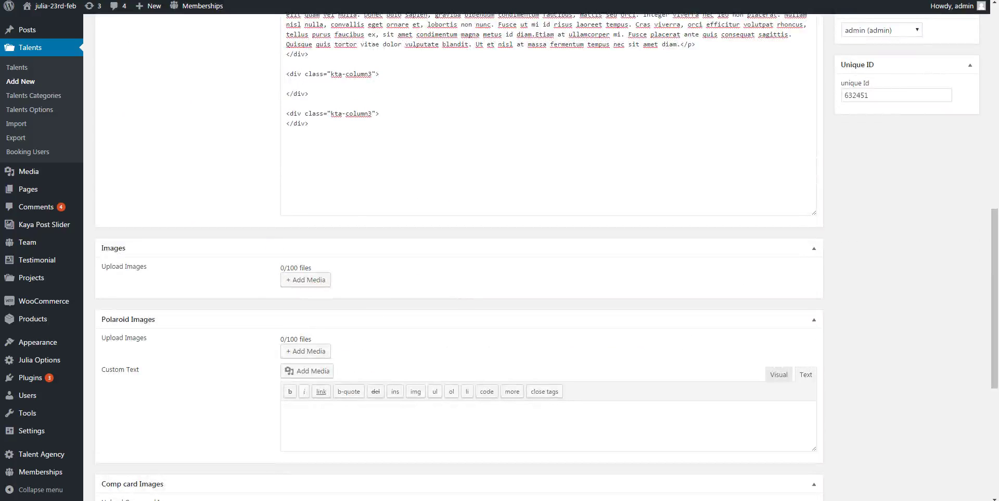
pyautogui.hotkey('alt', 'Tab')
pyautogui.scroll(-4, 352, 198)
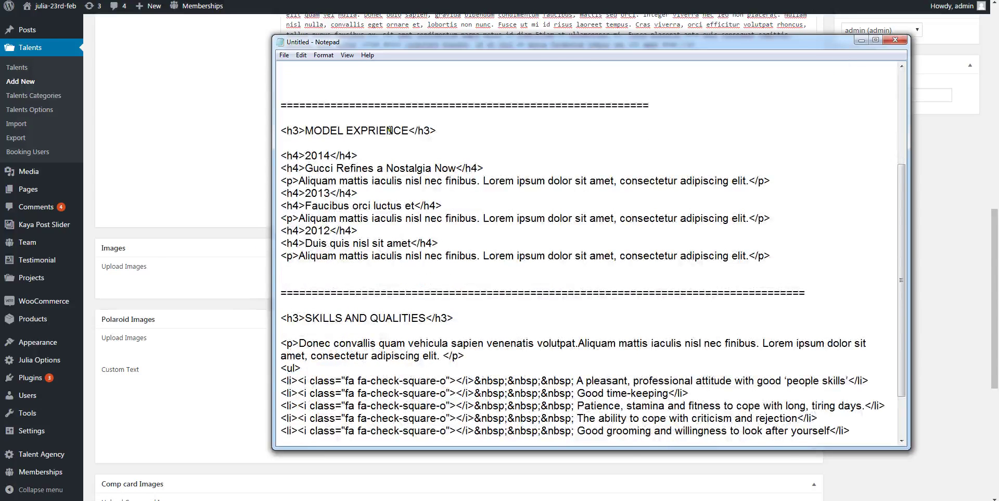
pyautogui.moveTo(771, 256); pyautogui.dragTo(280, 256)
pyautogui.rightClick(357, 197)
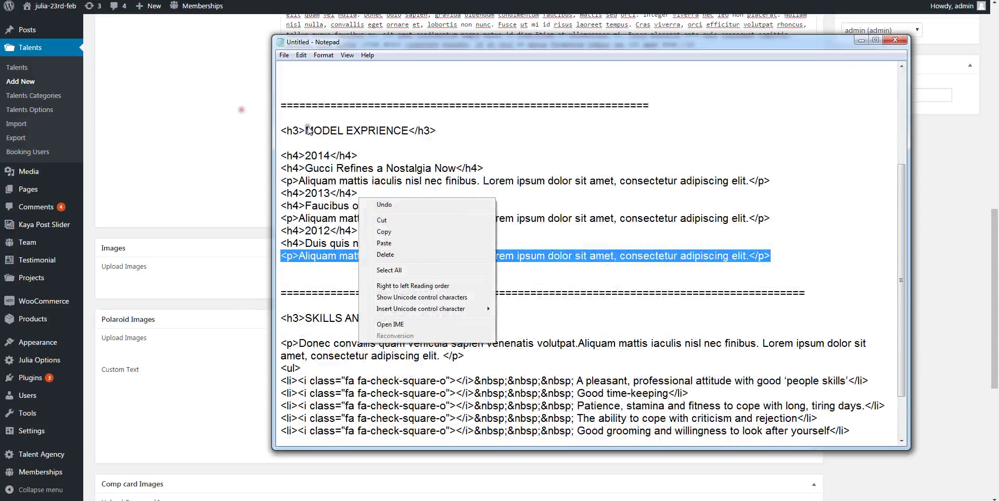
pyautogui.click(282, 129)
pyautogui.rightClick(283, 129)
pyautogui.click(654, 155)
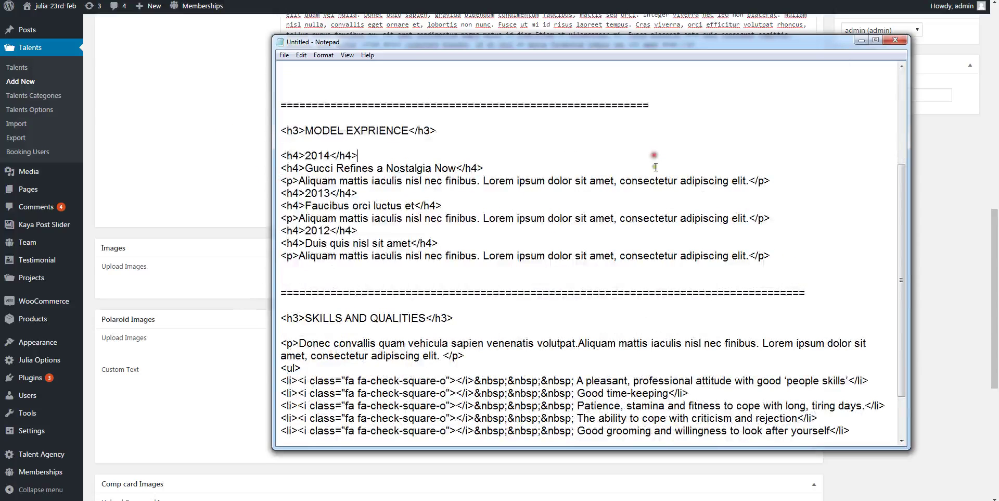
# Copy the whole MODEL EXPRIENCE section from Notepad into the second "kta-column3" div of the talent form and enlarge the biography box.
pyautogui.moveTo(774, 255); pyautogui.dragTo(229, 119)
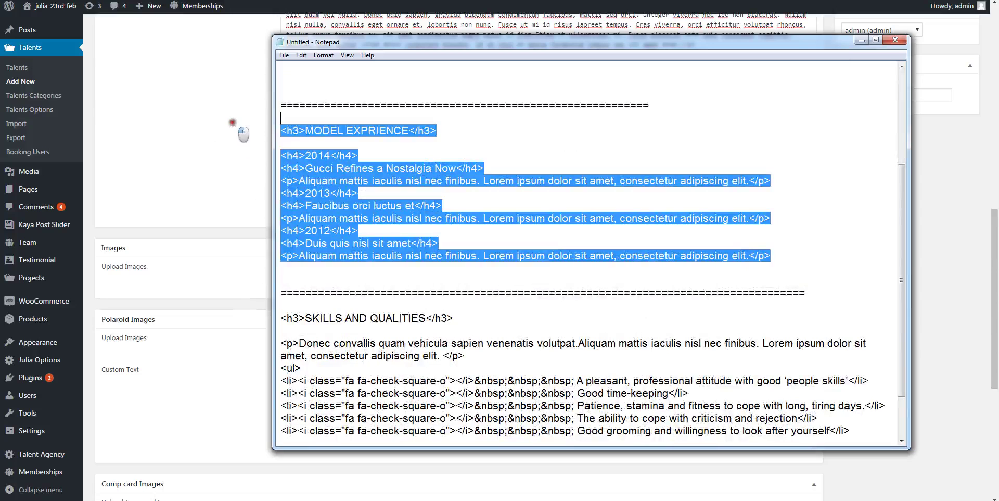
pyautogui.rightClick(311, 177)
pyautogui.click(333, 210)
pyautogui.click(187, 158)
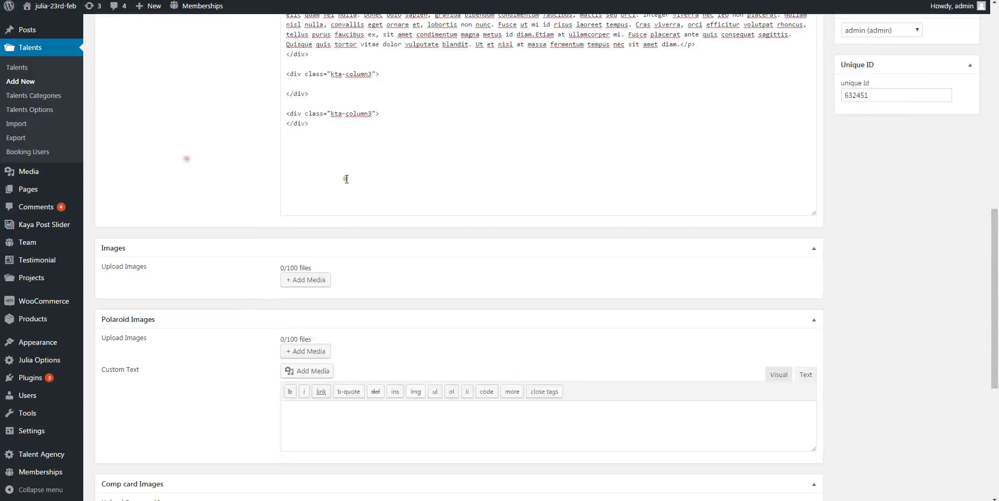
pyautogui.click(309, 84)
pyautogui.hotkey('ctrl', 'v')
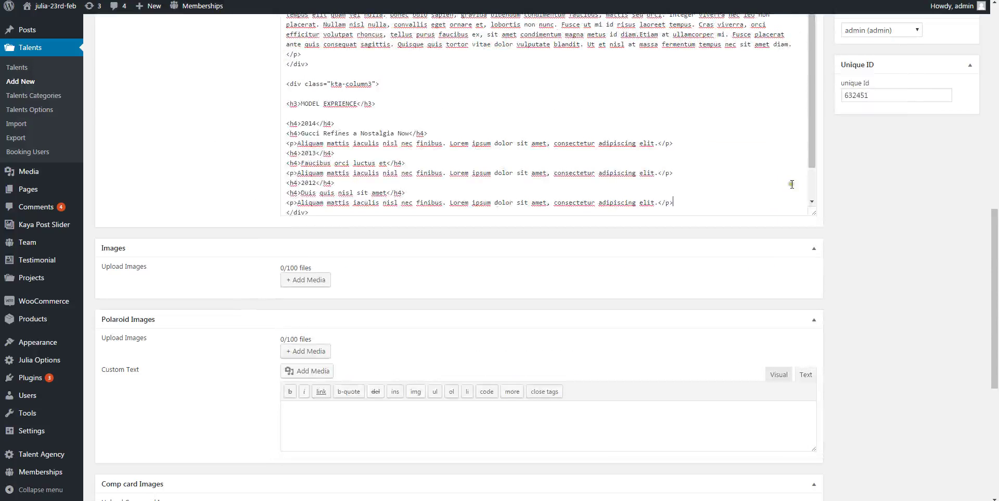
pyautogui.moveTo(814, 212); pyautogui.dragTo(831, 424)
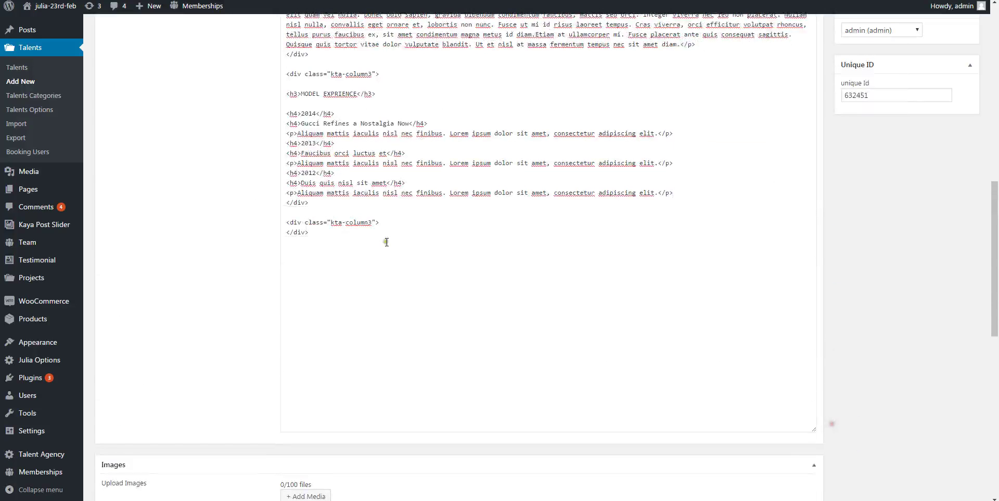
# Copy the SKILLS AND QUALITIES section with its list from Notepad into the third "kta-column3" div of the talent form.
pyautogui.click(387, 224)
pyautogui.press('Return')
pyautogui.hotkey('alt', 'Tab')
pyautogui.moveTo(305, 432); pyautogui.dragTo(265, 253)
pyautogui.rightClick(312, 333)
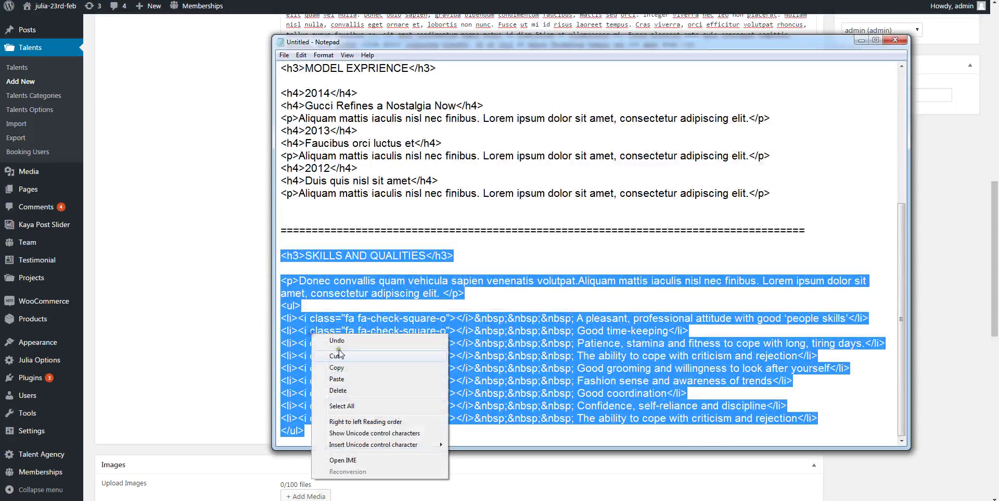
pyautogui.click(336, 364)
pyautogui.click(227, 276)
pyautogui.click(303, 231)
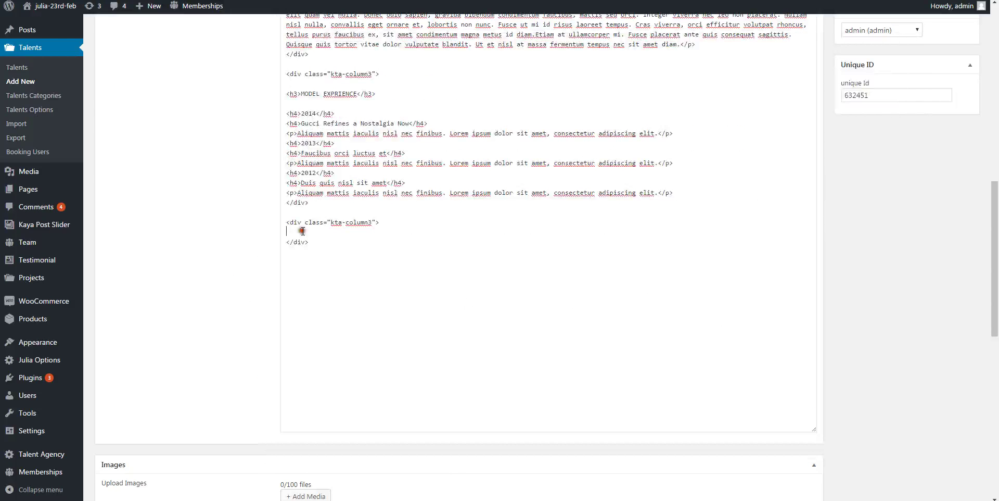
pyautogui.hotkey('ctrl', 'v')
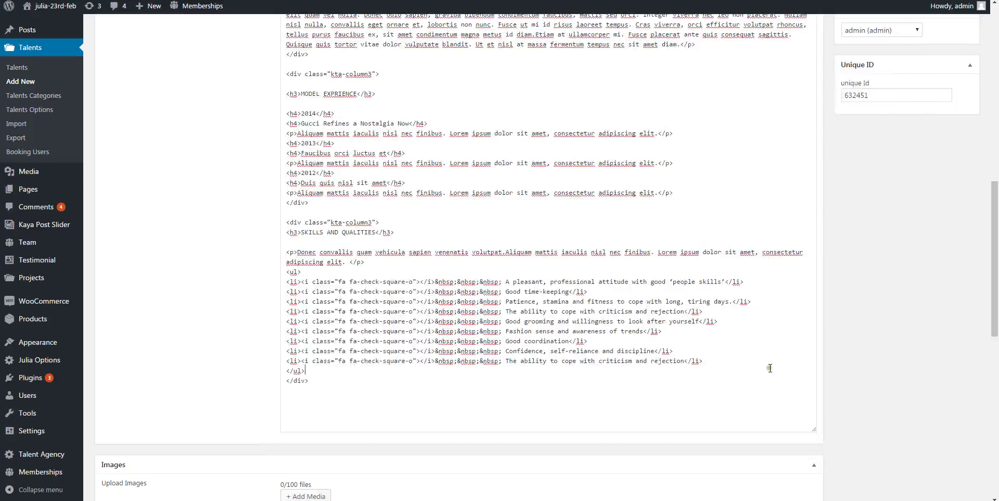
# Set g5.jpg from the media library as the talent's profile cover image.
pyautogui.scroll(-3, 770, 367)
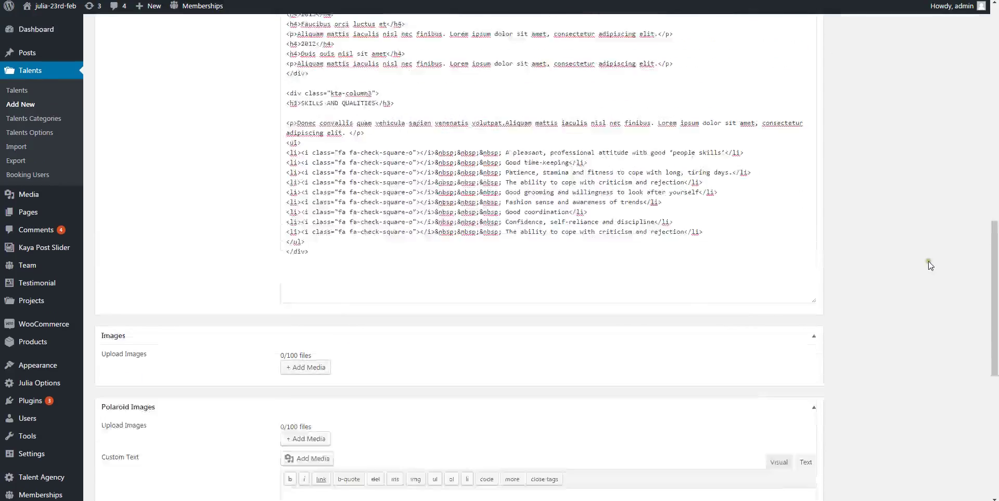
pyautogui.scroll(10, 929, 265)
pyautogui.click(860, 334)
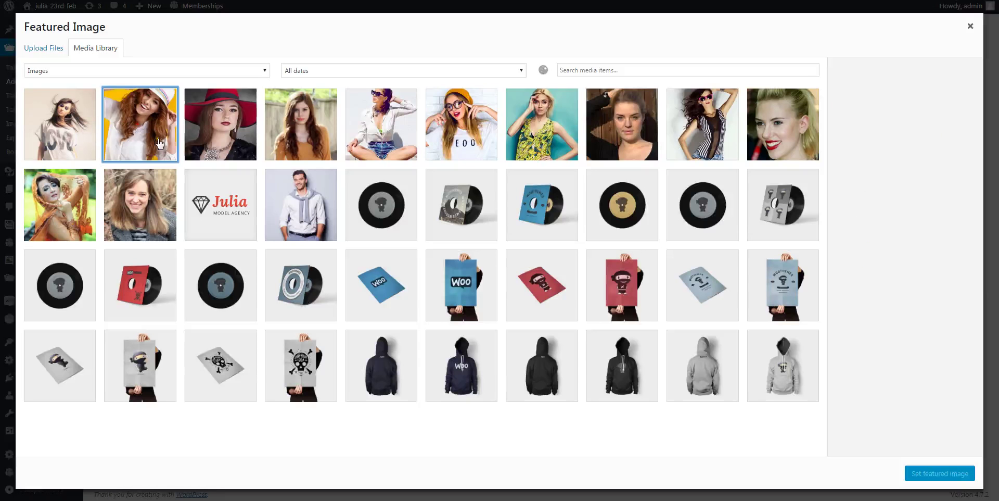
pyautogui.click(140, 130)
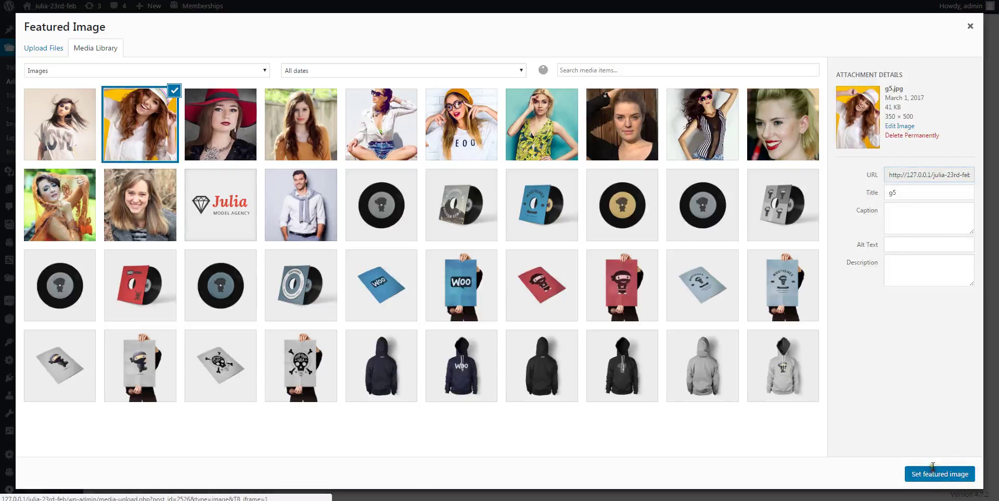
pyautogui.click(933, 465)
# Add the first six photos of the media library to the talent's Images section.
pyautogui.scroll(-1, 732, 396)
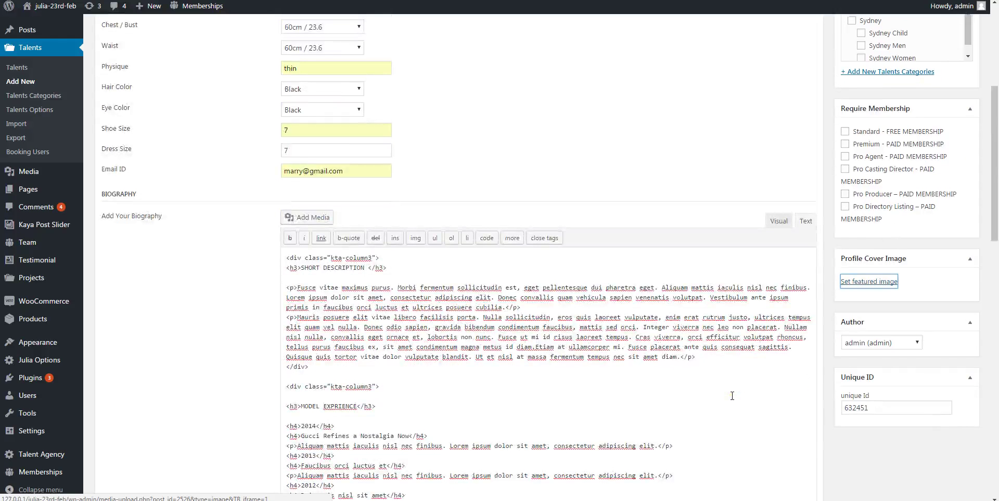
pyautogui.scroll(-10, 732, 395)
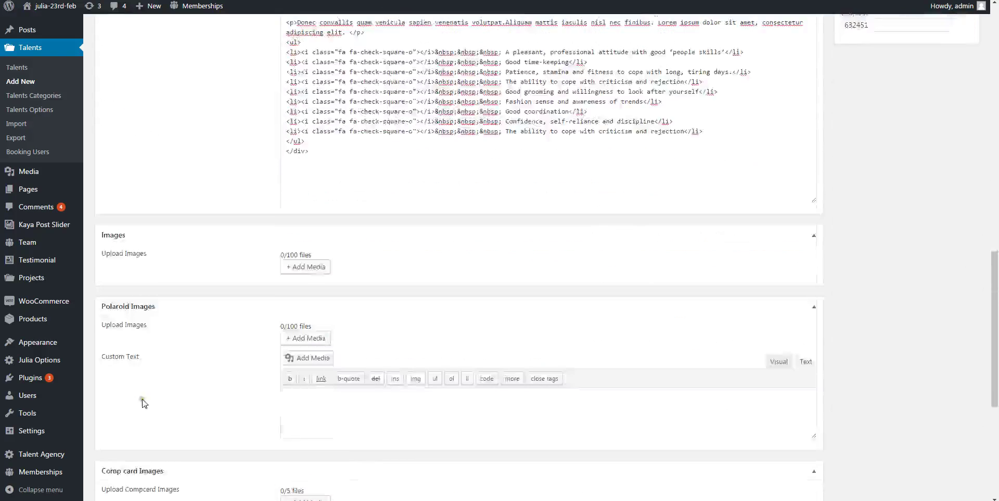
pyautogui.click(308, 239)
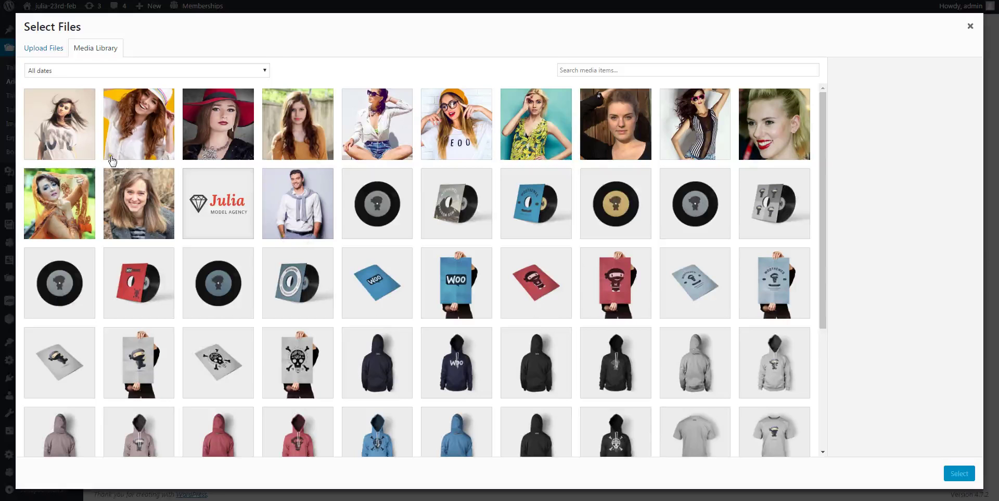
pyautogui.click(57, 130)
pyautogui.click(138, 130)
pyautogui.click(218, 130)
pyautogui.click(297, 130)
pyautogui.click(377, 130)
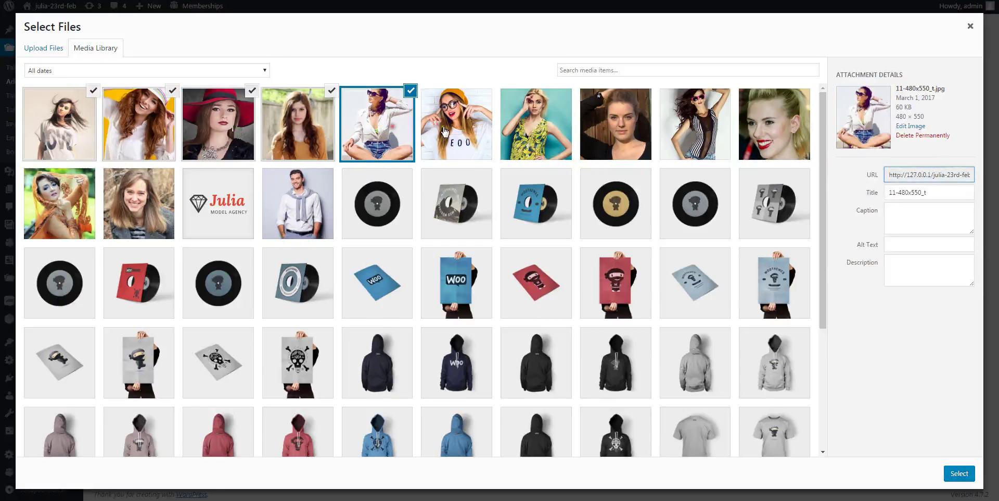
pyautogui.click(445, 131)
pyautogui.click(959, 472)
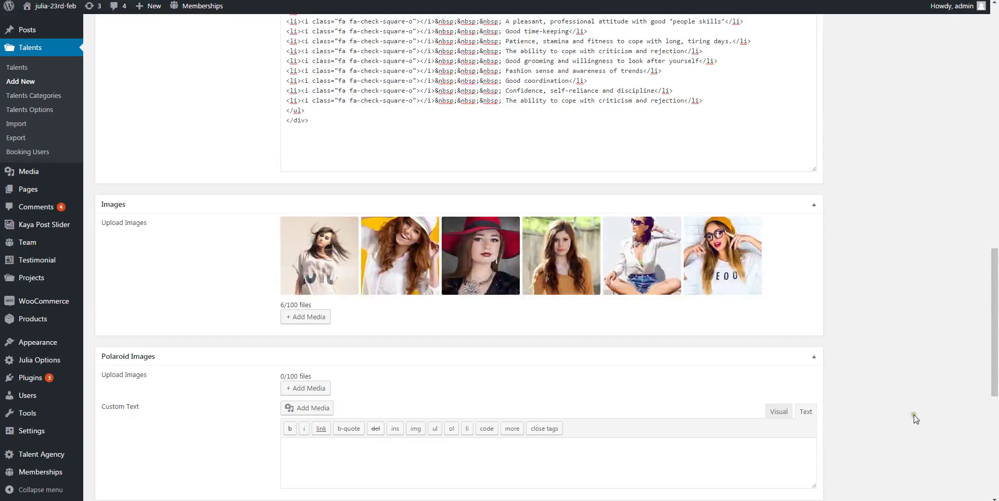
# Assign the talent to the Melbourne and Melbourne Women categories and publish it.
pyautogui.scroll(15, 915, 418)
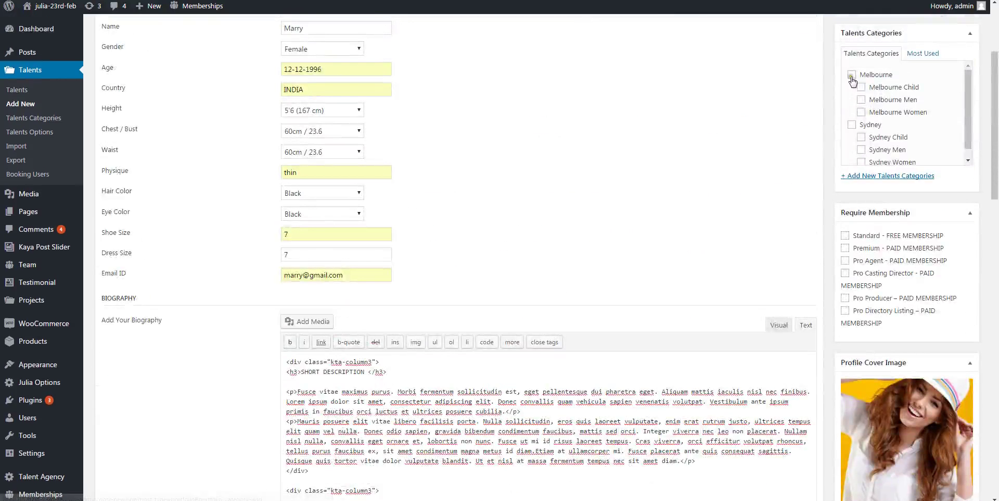
pyautogui.click(851, 75)
pyautogui.click(861, 112)
pyautogui.scroll(3, 898, 252)
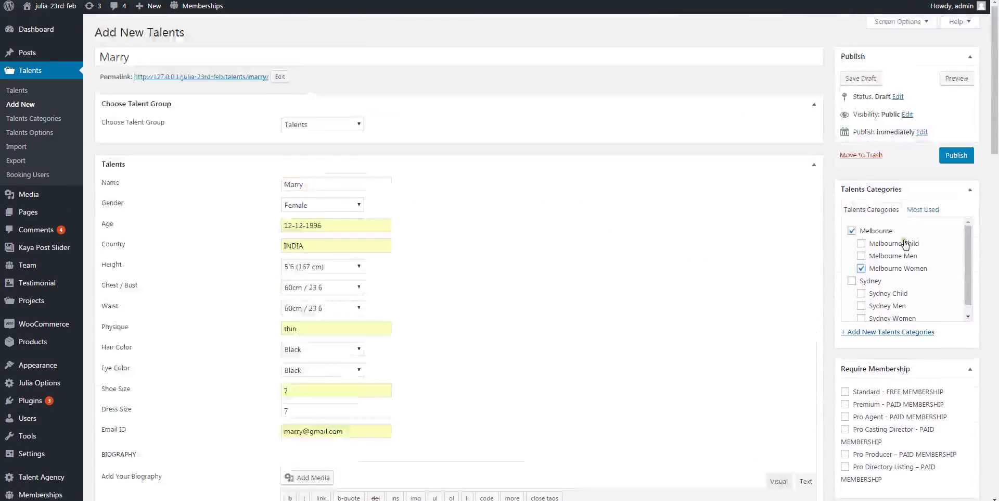
pyautogui.click(955, 156)
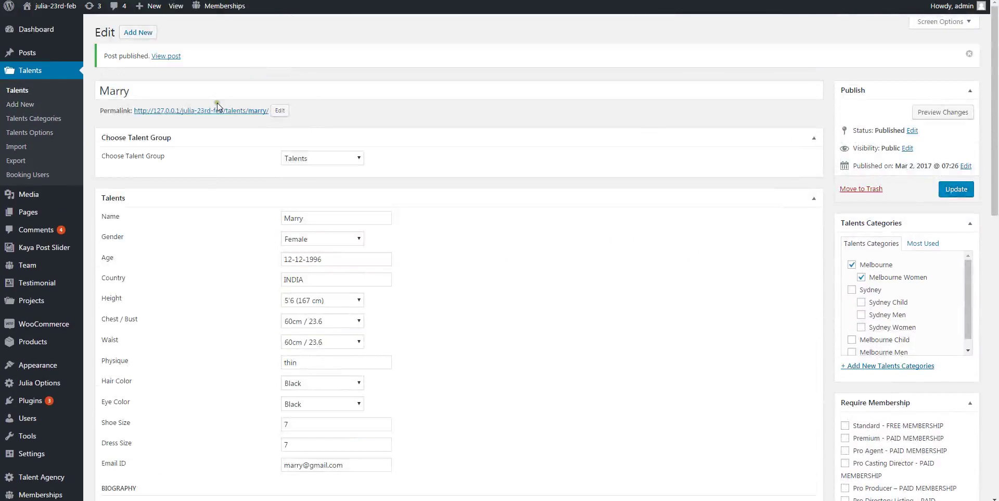
# Open the published talent's page in a new tab and view its biography section.
pyautogui.rightClick(217, 107)
pyautogui.click(246, 117)
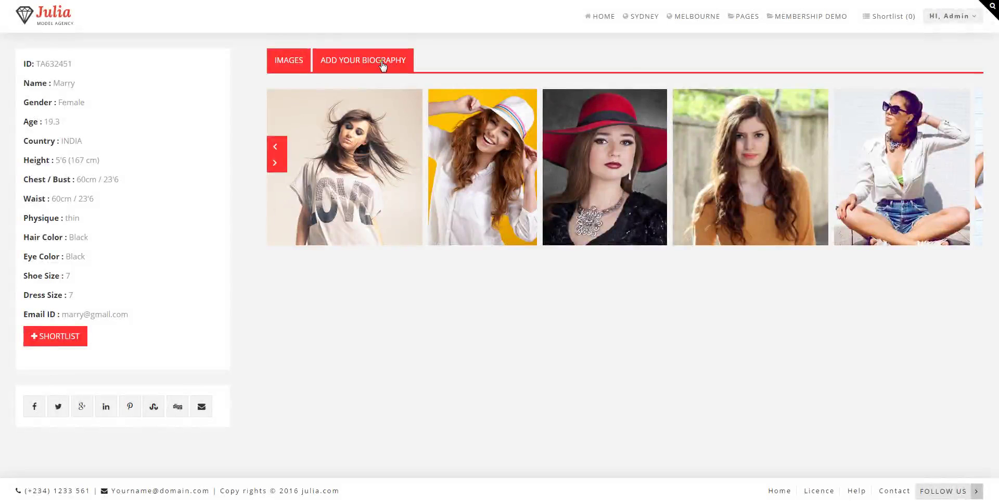
pyautogui.click(380, 61)
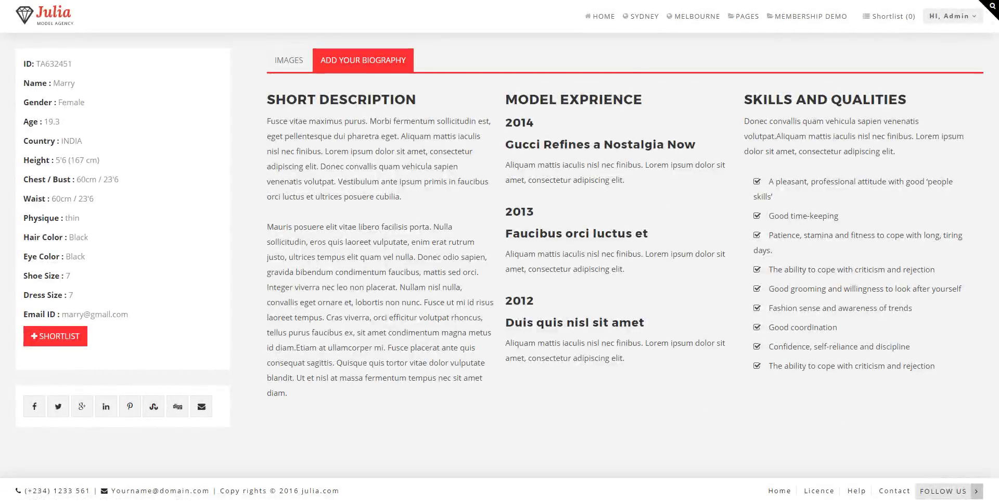
# Return to the talent's edit form, enlarge the biography box and change the first two divs' class to "kta-column2".
pyautogui.hotkey('ctrl', 'shift', 'Tab')
pyautogui.scroll(-8, 633, 339)
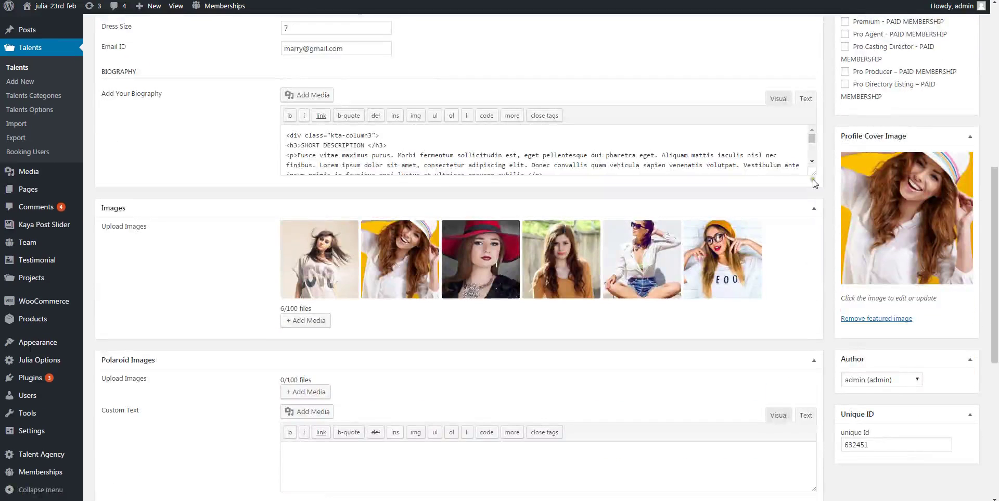
pyautogui.moveTo(814, 180); pyautogui.dragTo(833, 434)
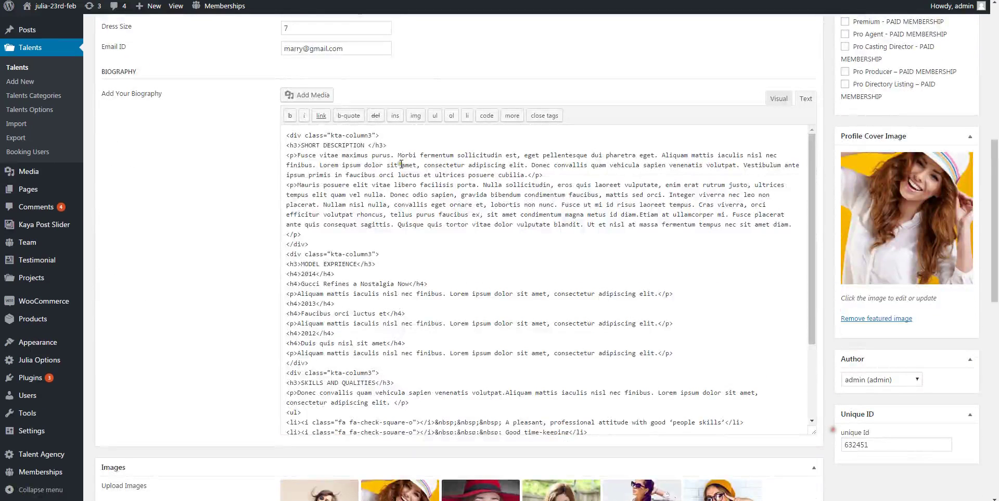
pyautogui.moveTo(368, 137); pyautogui.dragTo(372, 137)
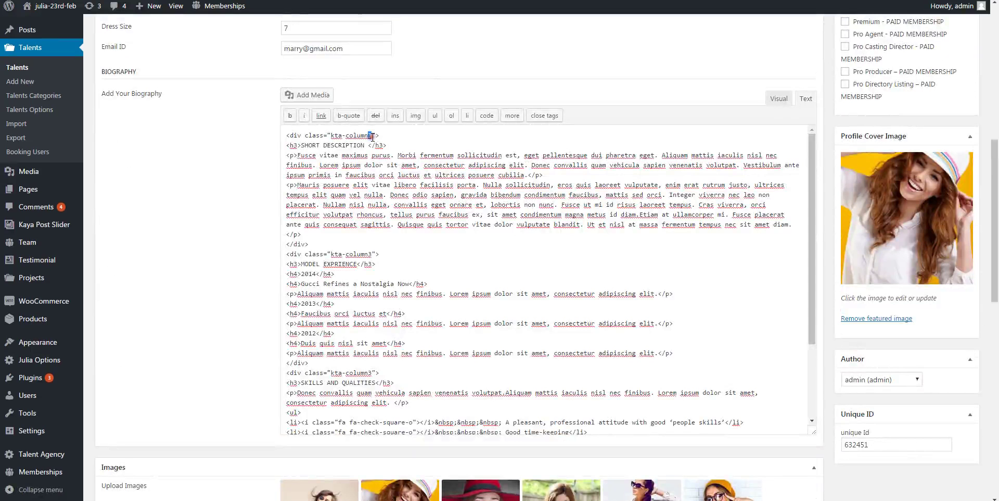
pyautogui.moveTo(368, 255); pyautogui.dragTo(375, 255)
pyautogui.write('2')
# Change the third div's class to "kta-column2", insert a line break above that div and update the talent.
pyautogui.scroll(-4, 734, 346)
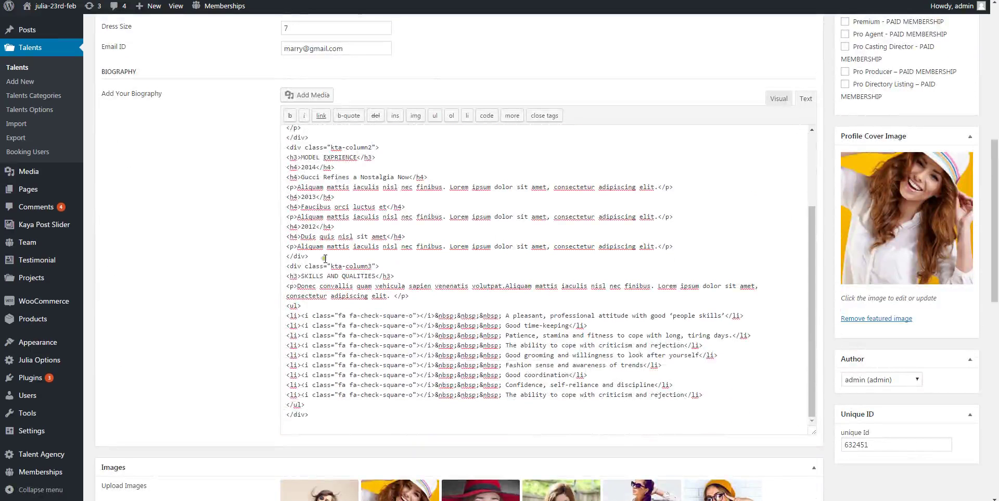
pyautogui.moveTo(368, 265); pyautogui.dragTo(373, 266)
pyautogui.write('2')
pyautogui.click(309, 255)
pyautogui.press('Return')
pyautogui.scroll(8, 918, 402)
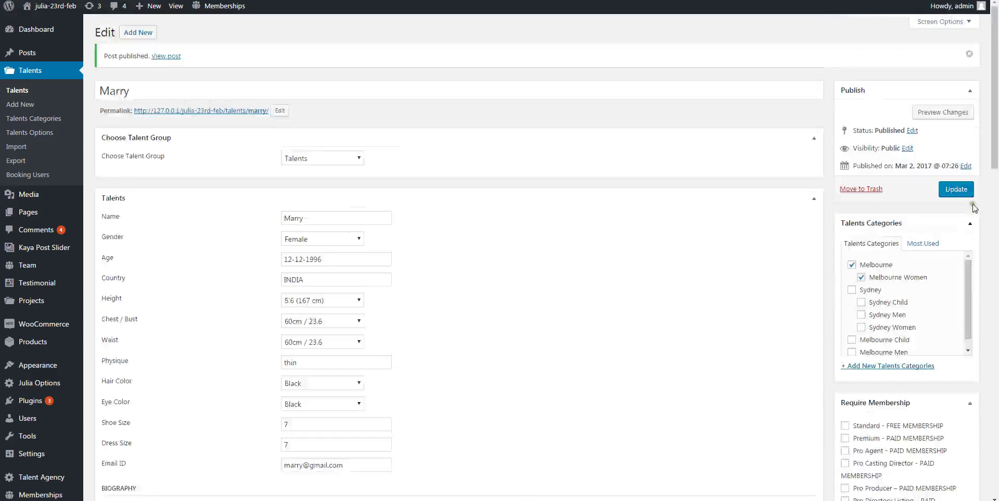
pyautogui.click(961, 191)
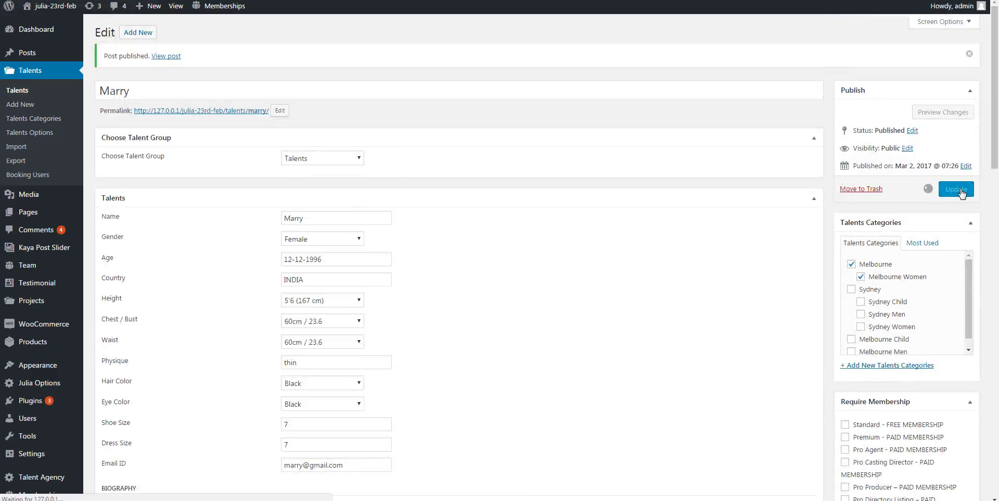
# Reload the talent's public page and examine the biography's column layout.
pyautogui.hotkey('ctrl', 'Tab')
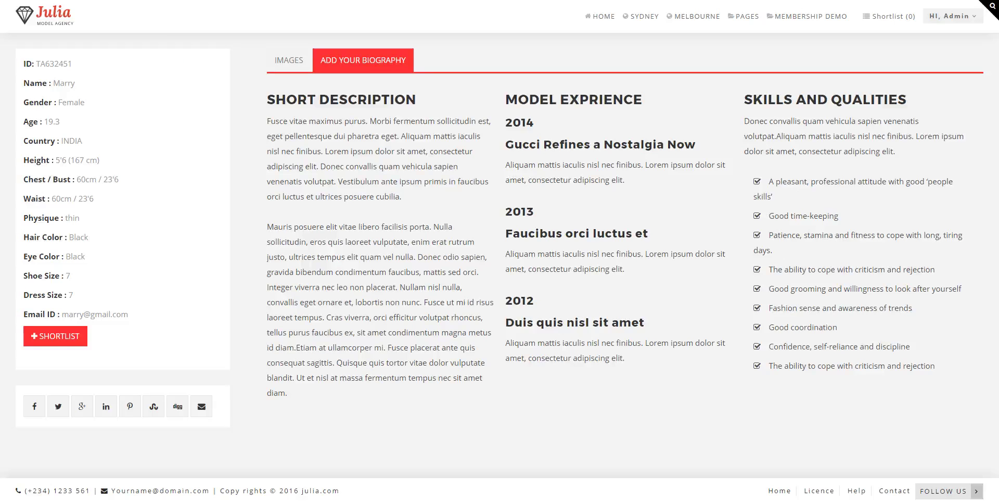
pyautogui.rightClick(202, 151)
pyautogui.click(228, 187)
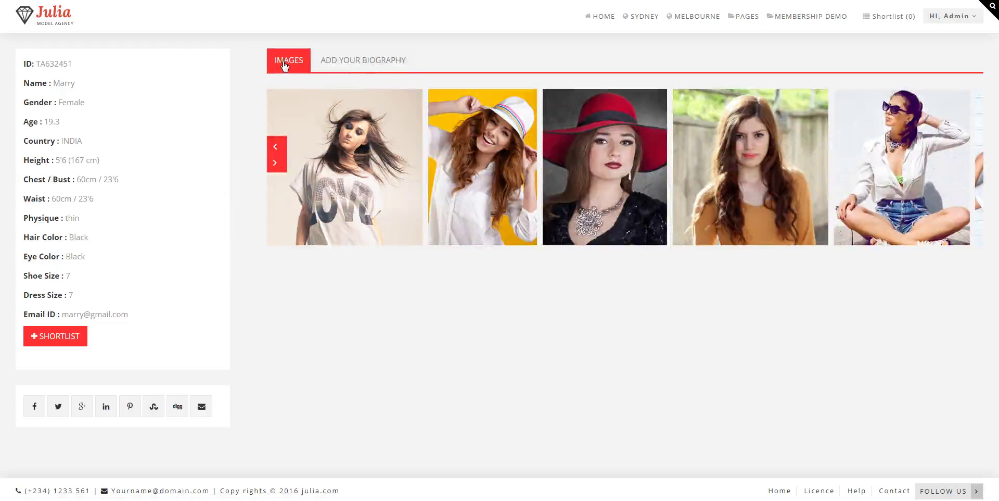
pyautogui.click(338, 62)
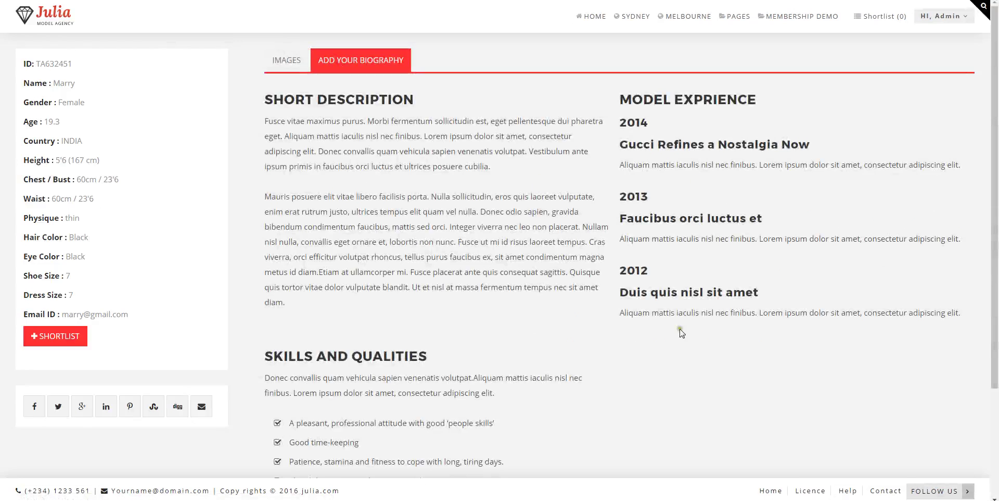
pyautogui.scroll(-3, 680, 269)
pyautogui.scroll(3, 585, 329)
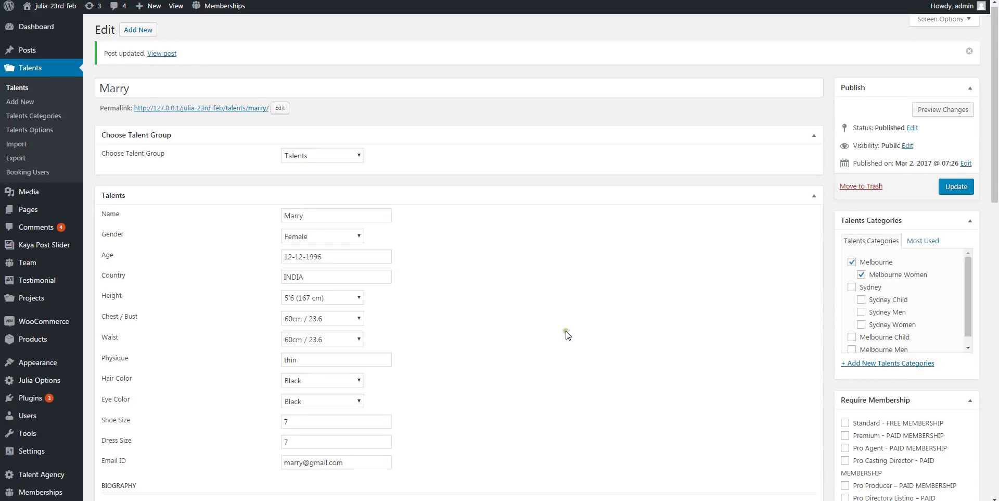
# Review the biography's HTML on the talent's edit form and the Biography field in Talents Options.
pyautogui.scroll(-5, 564, 333)
pyautogui.moveTo(811, 326); pyautogui.dragTo(814, 499)
pyautogui.scroll(4, 535, 416)
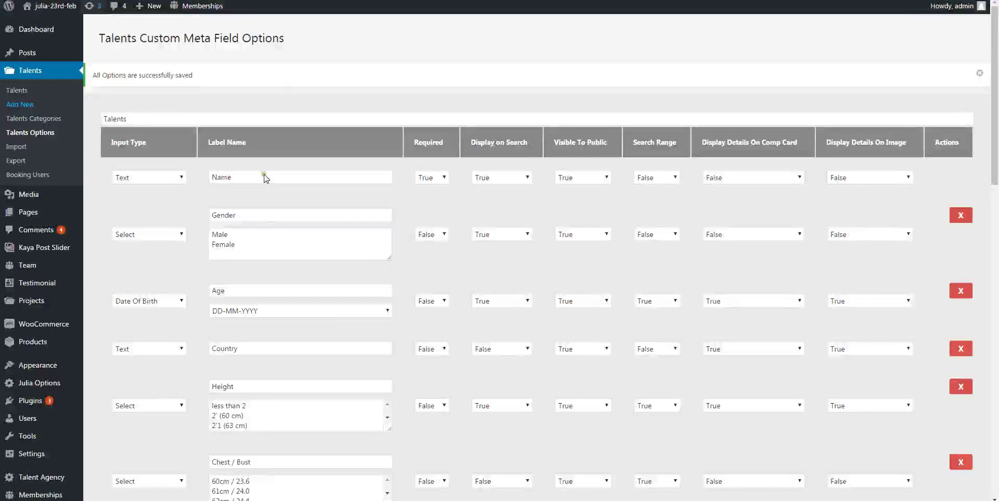
pyautogui.scroll(-10, 446, 295)
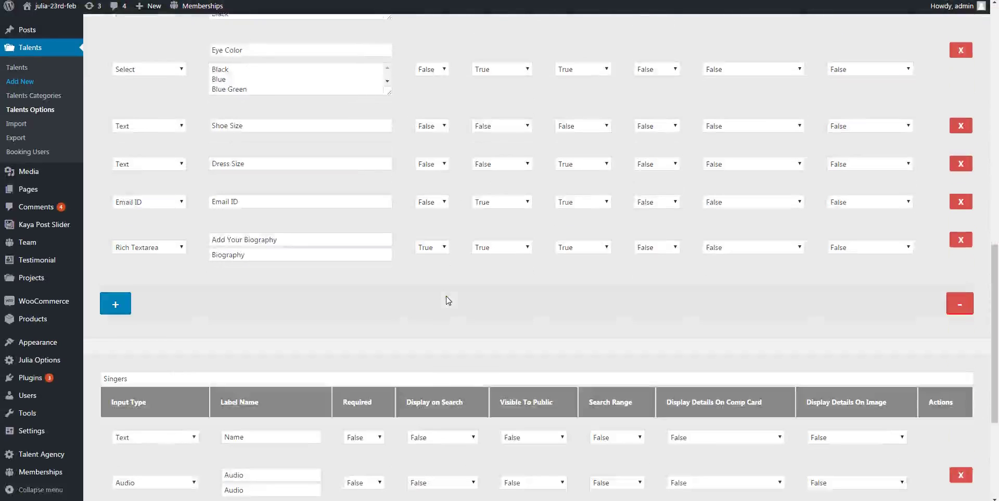